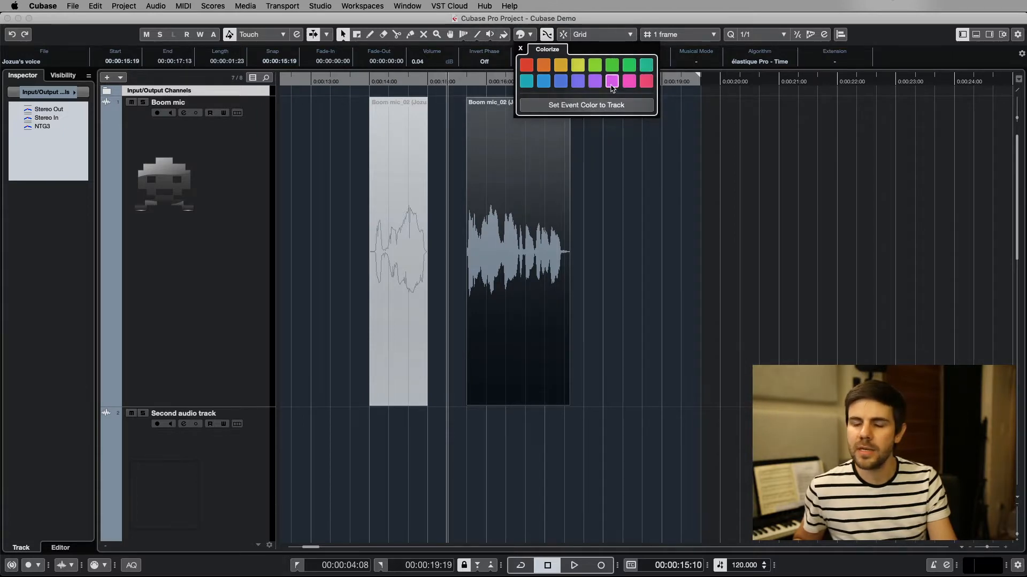
Open Project Colors Setup and apply a new color set preset with 24 basic colors
{"action": "left_click", "coordinate": [616, 152]}
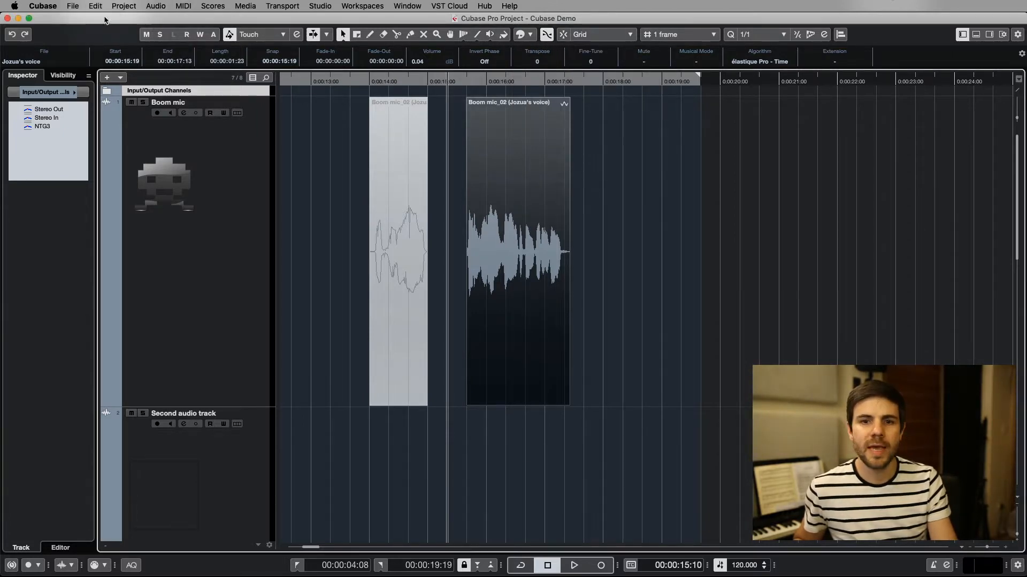
{"action": "left_click", "coordinate": [123, 6]}
{"action": "left_click", "coordinate": [224, 334]}
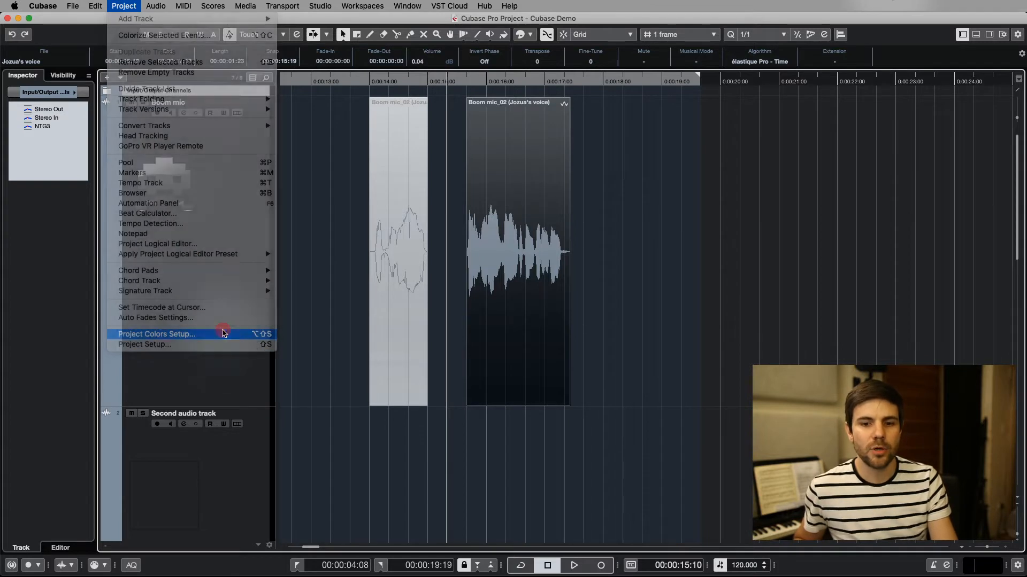
{"action": "left_click", "coordinate": [541, 97]}
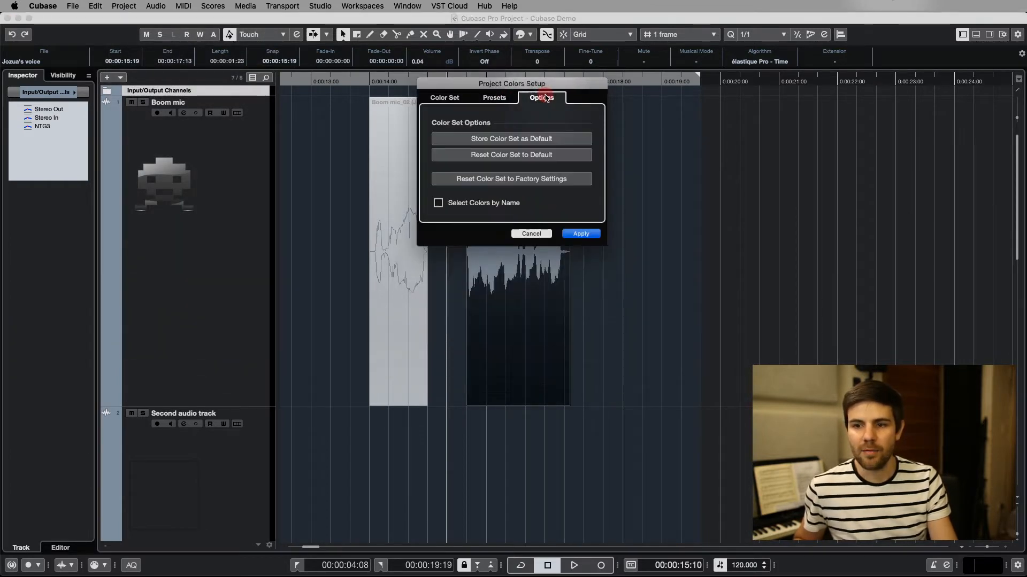
{"action": "left_click", "coordinate": [494, 97]}
{"action": "left_click", "coordinate": [576, 139]}
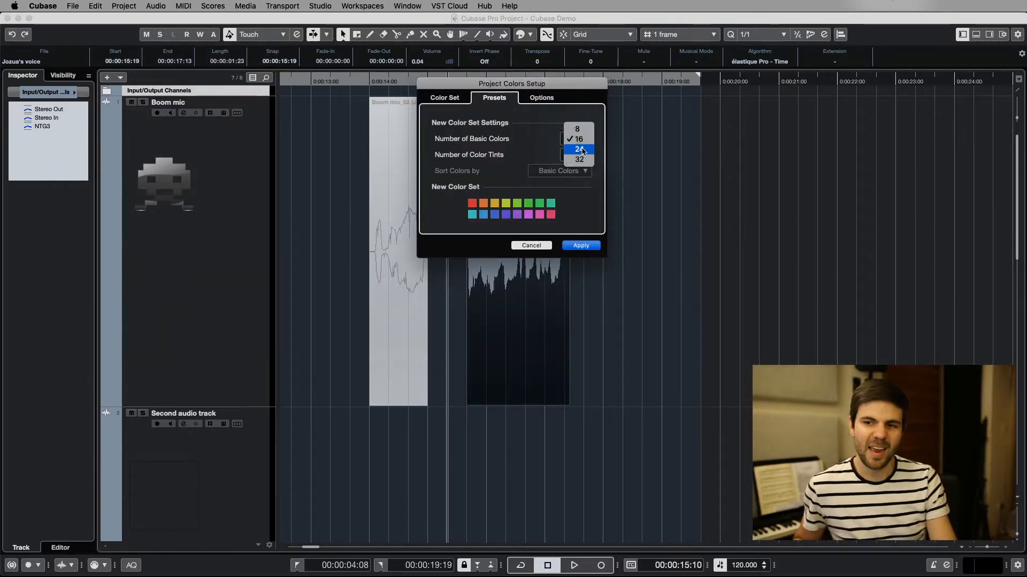
{"action": "left_click", "coordinate": [582, 150]}
{"action": "left_click", "coordinate": [580, 305]}
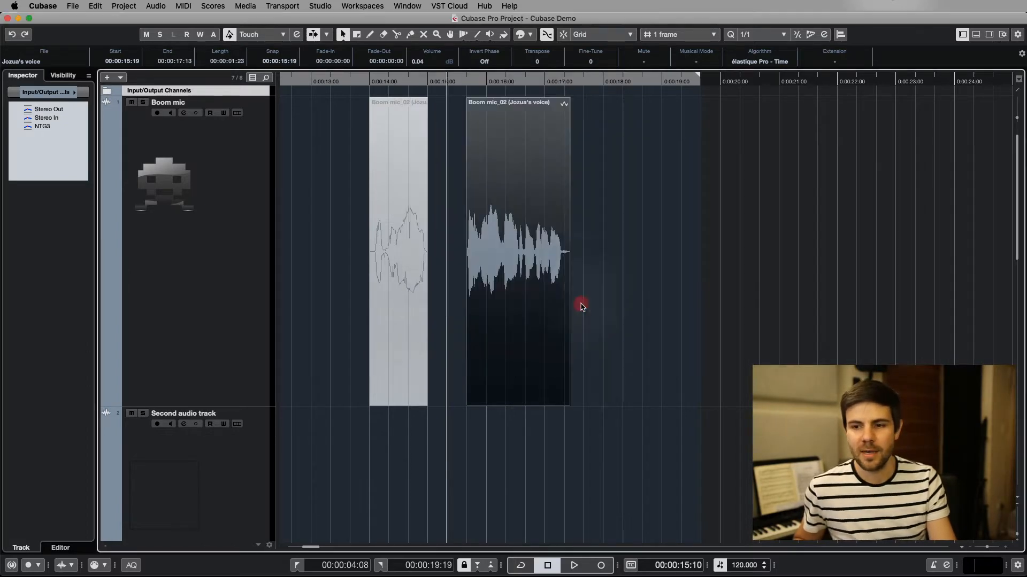
Check the swatches in the Colorize palette and color the second Boom mic event red-orange
{"action": "left_click", "coordinate": [521, 34]}
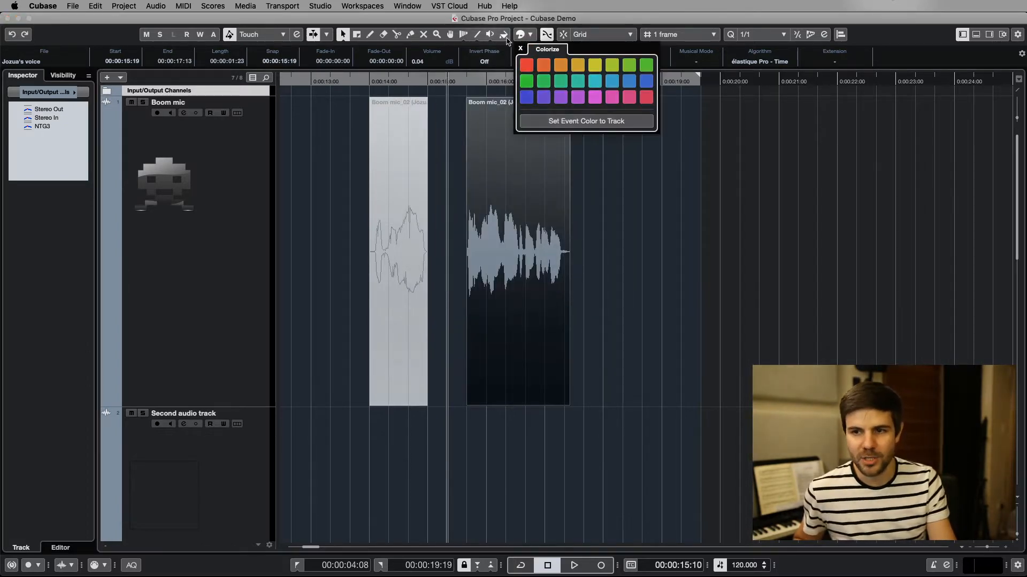
{"action": "left_click", "coordinate": [674, 175]}
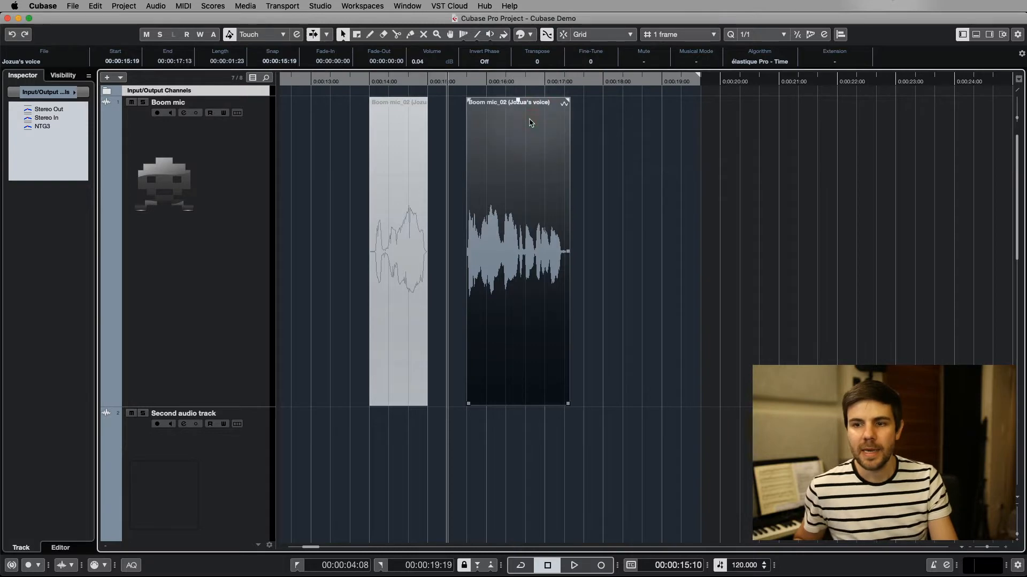
{"action": "left_click", "coordinate": [605, 178]}
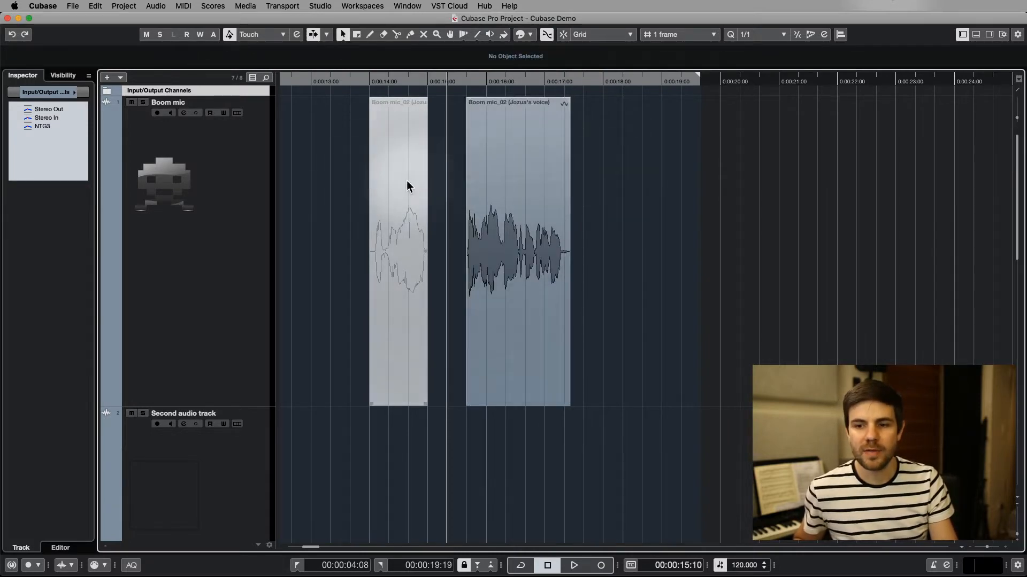
{"action": "left_click", "coordinate": [486, 159]}
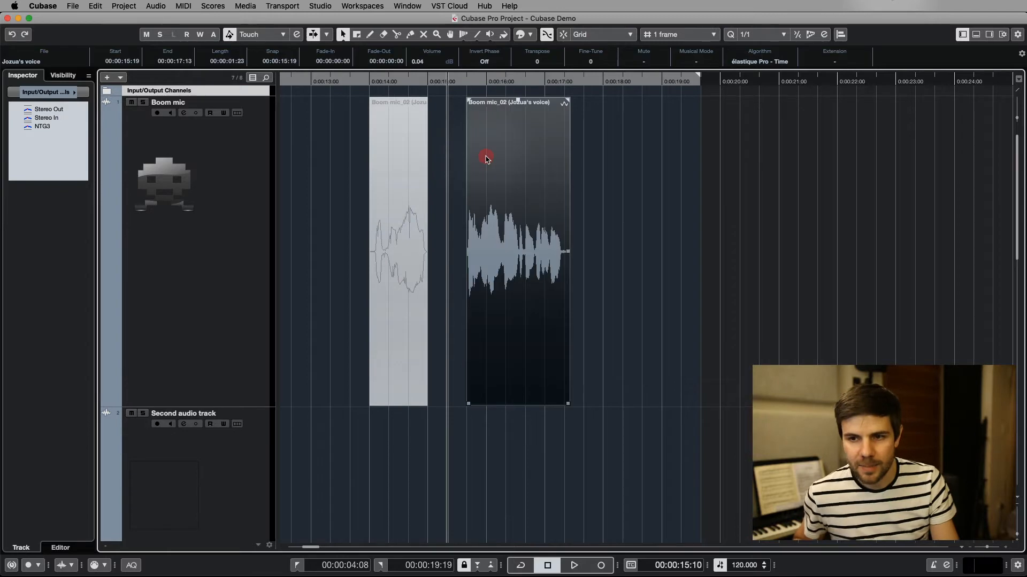
{"action": "left_click", "coordinate": [530, 34]}
{"action": "left_click", "coordinate": [544, 65]}
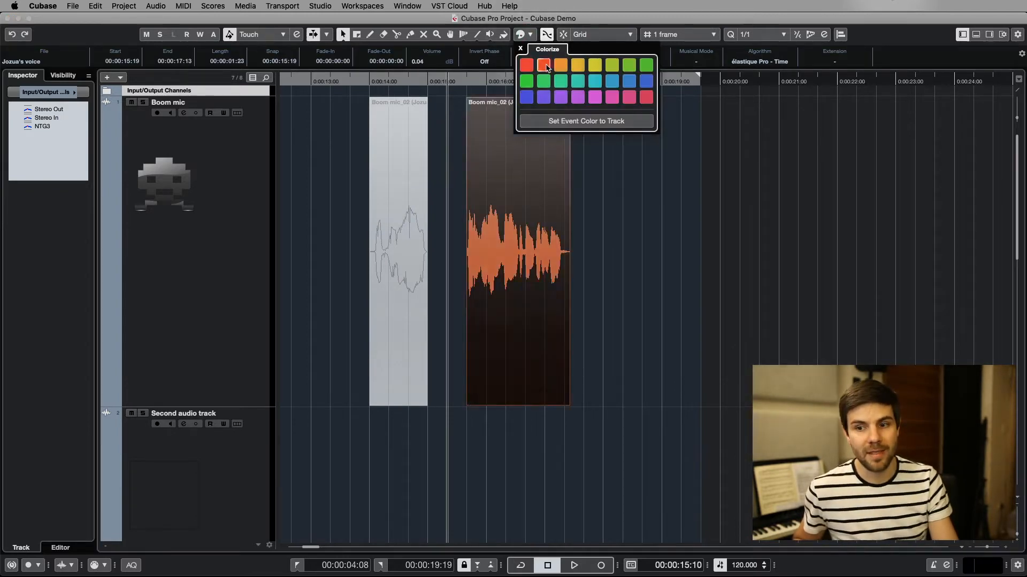
{"action": "left_click", "coordinate": [661, 203]}
{"action": "left_click", "coordinate": [610, 191]}
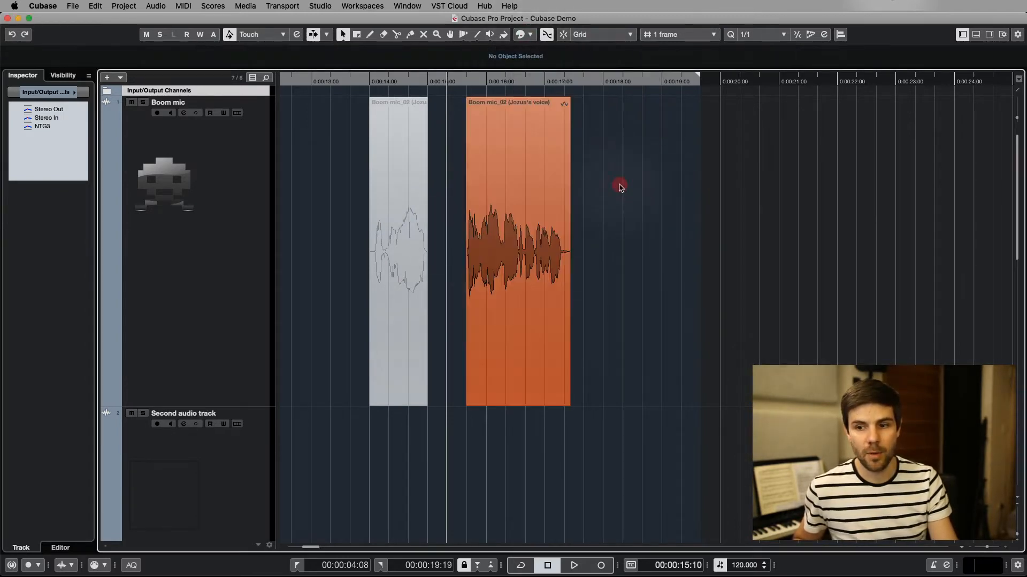
Unmute the first Boom mic event, and undo both the unmute and the second event's red-orange color
{"action": "left_click", "coordinate": [389, 204]}
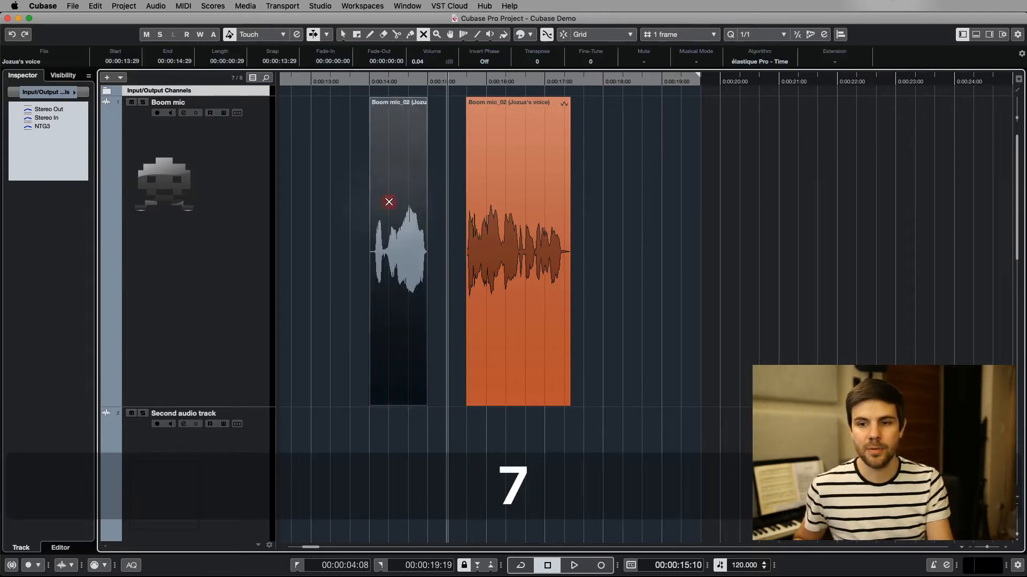
{"action": "left_click", "coordinate": [666, 229]}
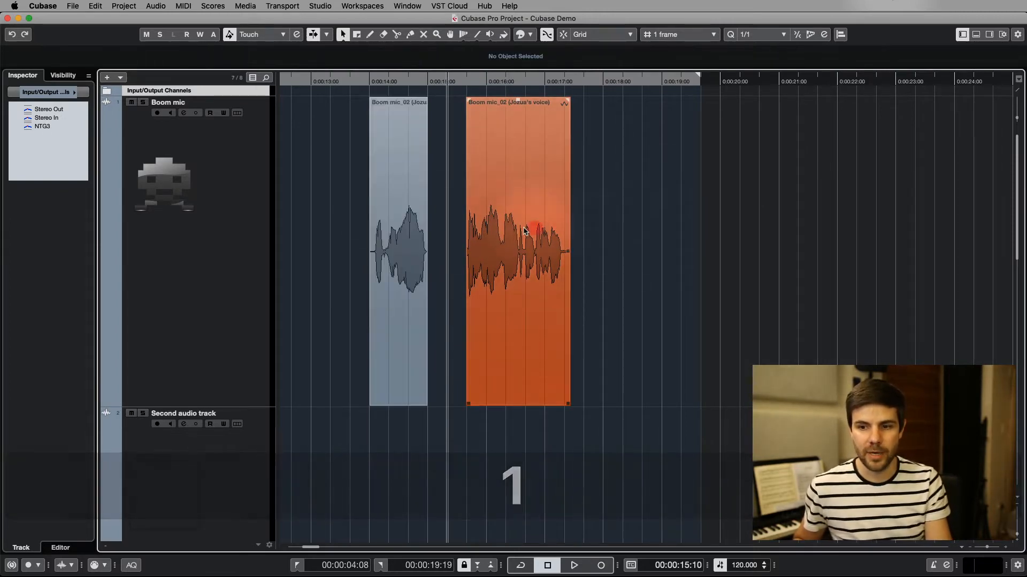
{"action": "key", "text": "super+z"}
{"action": "key", "text": "super+z"}
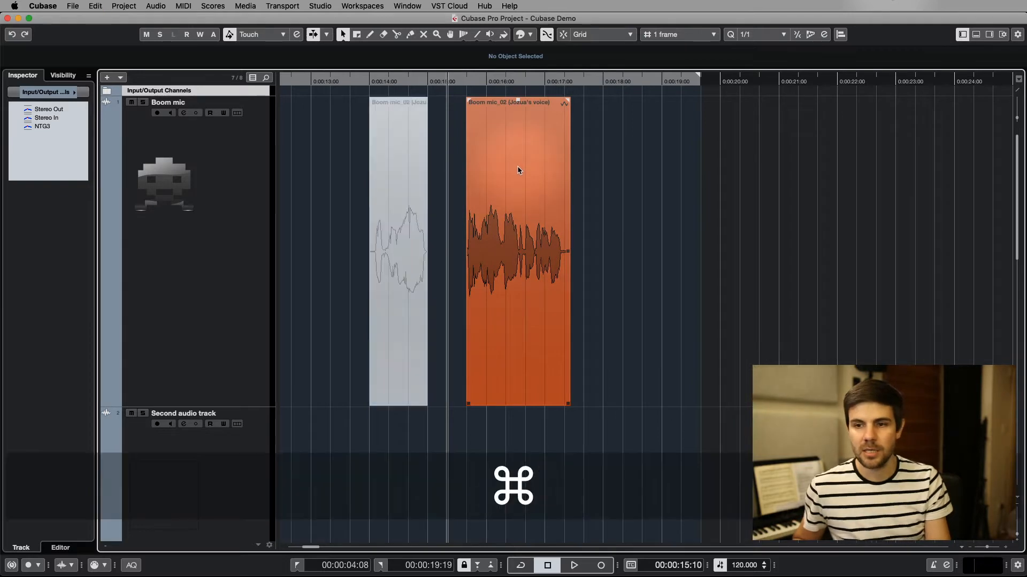
Unmute the first Boom mic event with the Mute tool, switch back to Object Selection and deselect everything
{"action": "left_click", "coordinate": [400, 186]}
{"action": "key", "text": "7"}
{"action": "left_click", "coordinate": [400, 187]}
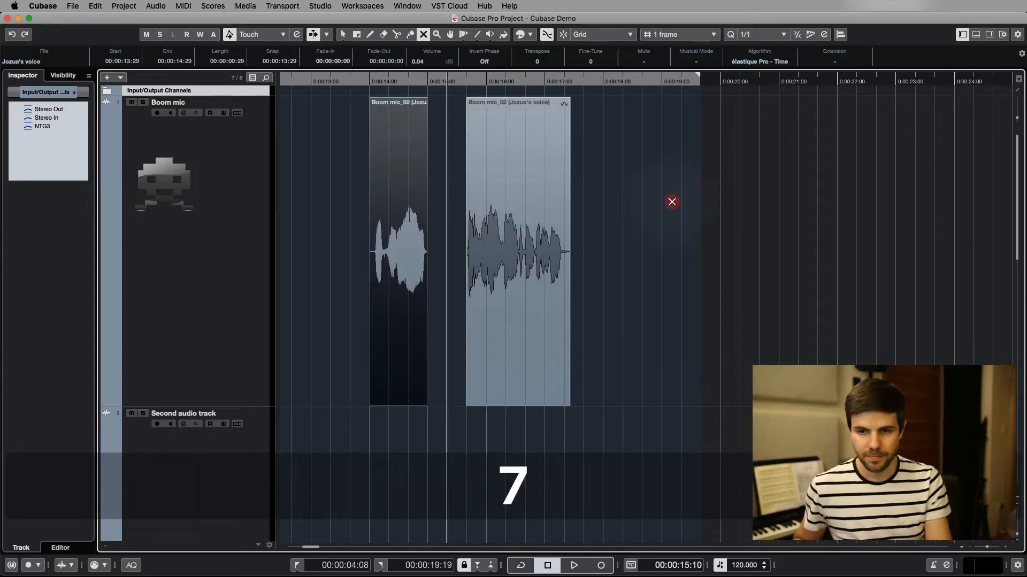
{"action": "key", "text": "1"}
{"action": "left_click", "coordinate": [671, 203]}
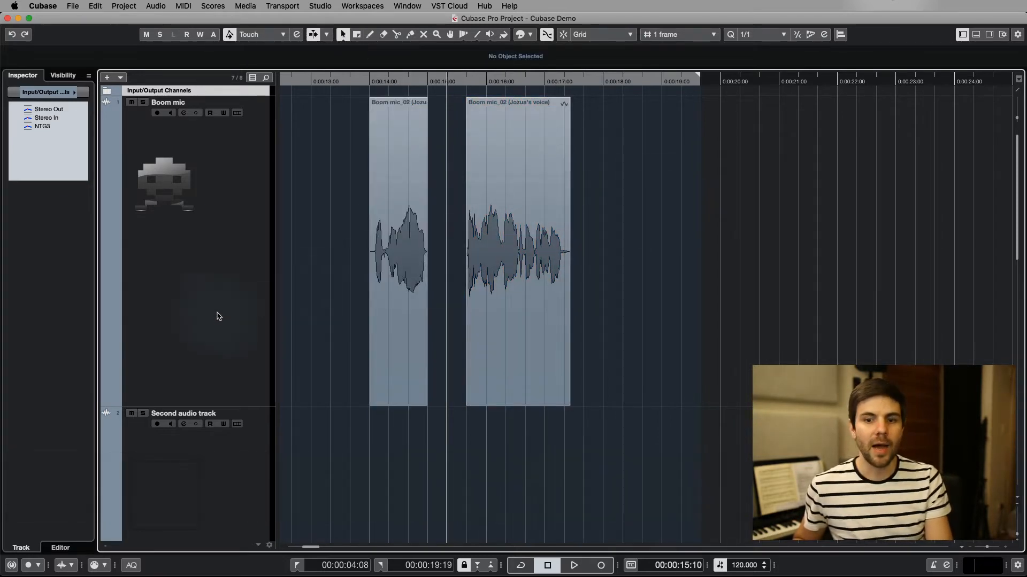
Colorize the whole Boom mic track orange, and undo that track color change
{"action": "left_click", "coordinate": [220, 284]}
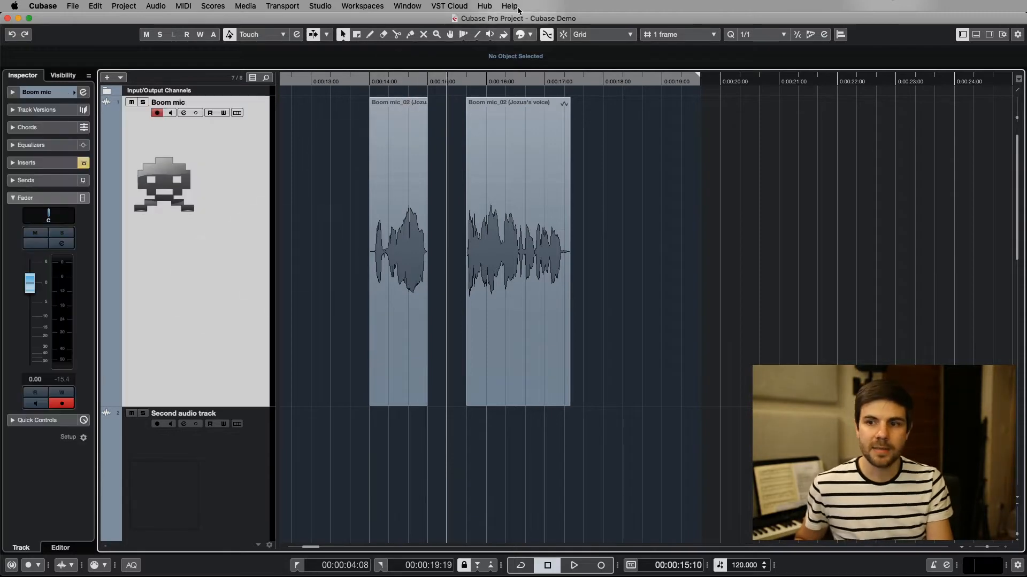
{"action": "left_click", "coordinate": [523, 36]}
{"action": "left_click", "coordinate": [560, 64]}
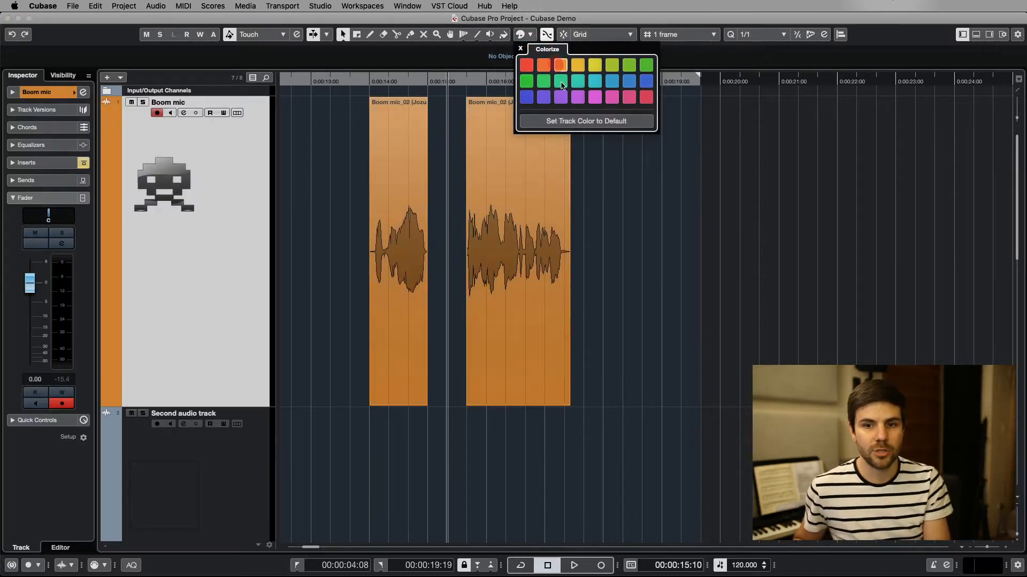
{"action": "left_click", "coordinate": [619, 218]}
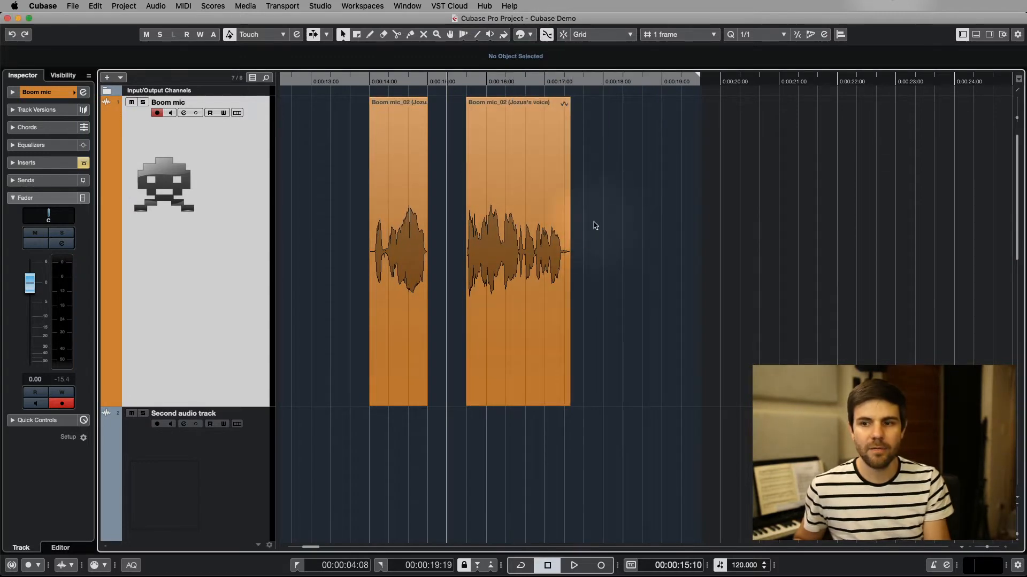
{"action": "key", "text": "super"}
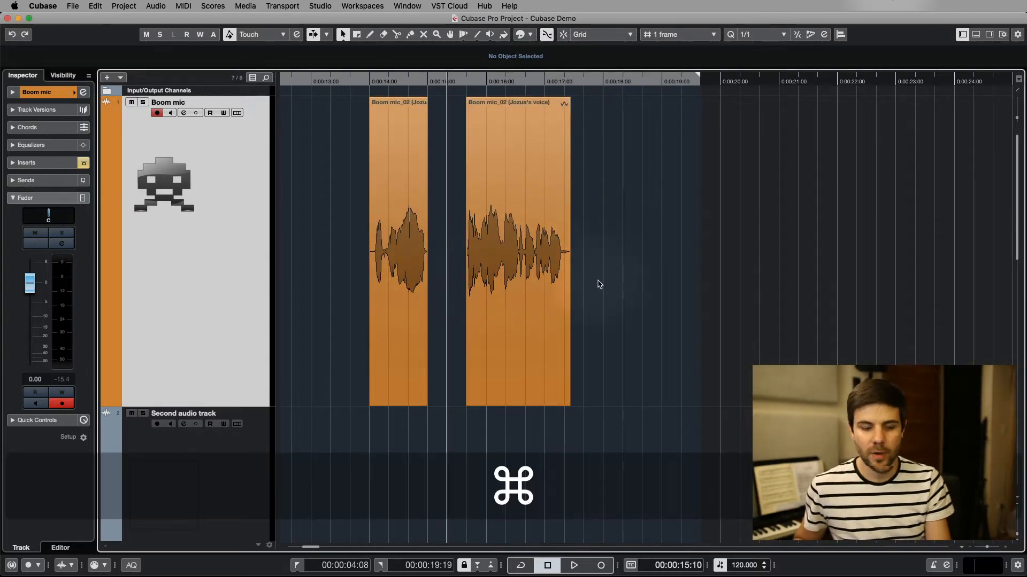
{"action": "key", "text": "super+z"}
Select the second Boom mic event and Second audio track, and reduce the Boom mic track's height to a little over half
{"action": "left_click", "coordinate": [524, 302]}
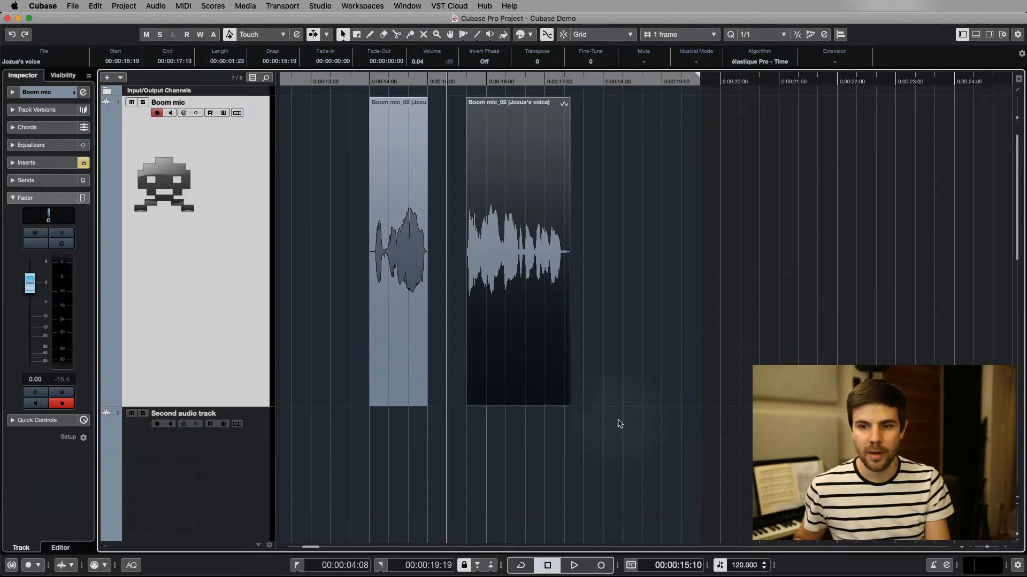
{"action": "left_click", "coordinate": [217, 325]}
{"action": "left_click", "coordinate": [207, 505]}
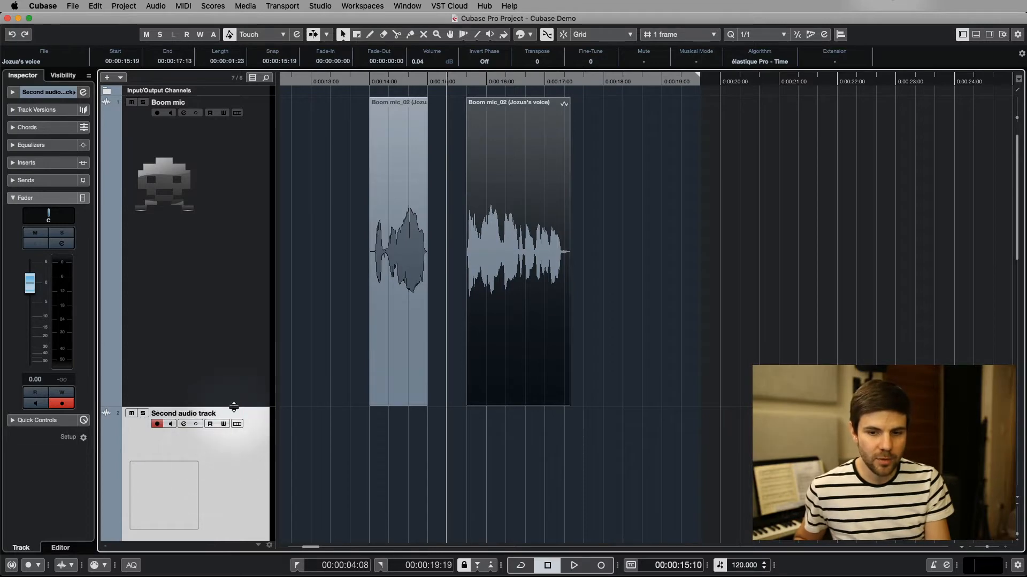
{"action": "left_click_drag", "start_coordinate": [234, 407], "coordinate": [231, 269]}
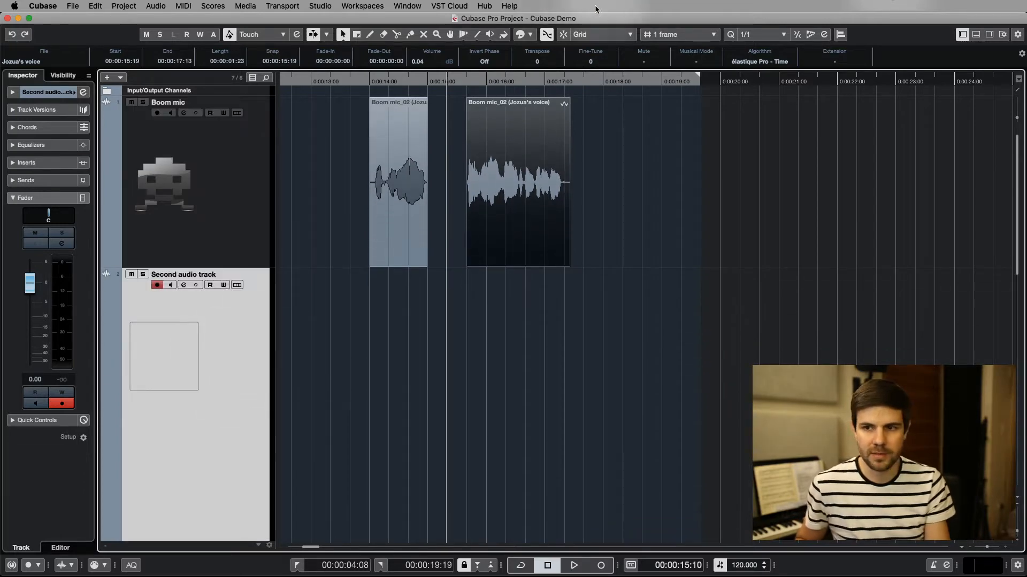
Try coloring green with the second Boom mic event and Second audio track both selected, undo it, and deselect the event
{"action": "left_click", "coordinate": [530, 34]}
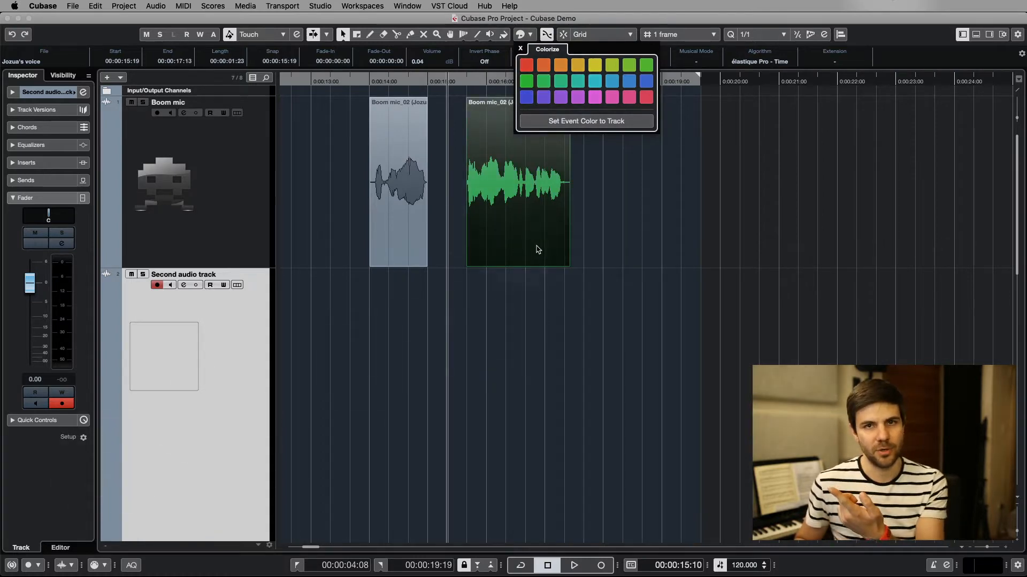
{"action": "left_click", "coordinate": [177, 386]}
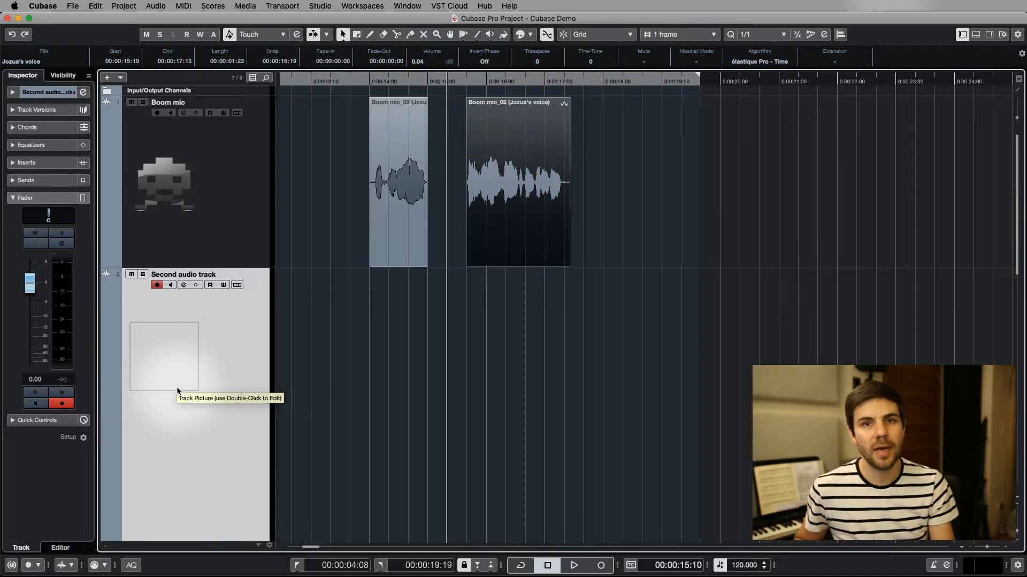
{"action": "left_click", "coordinate": [699, 165]}
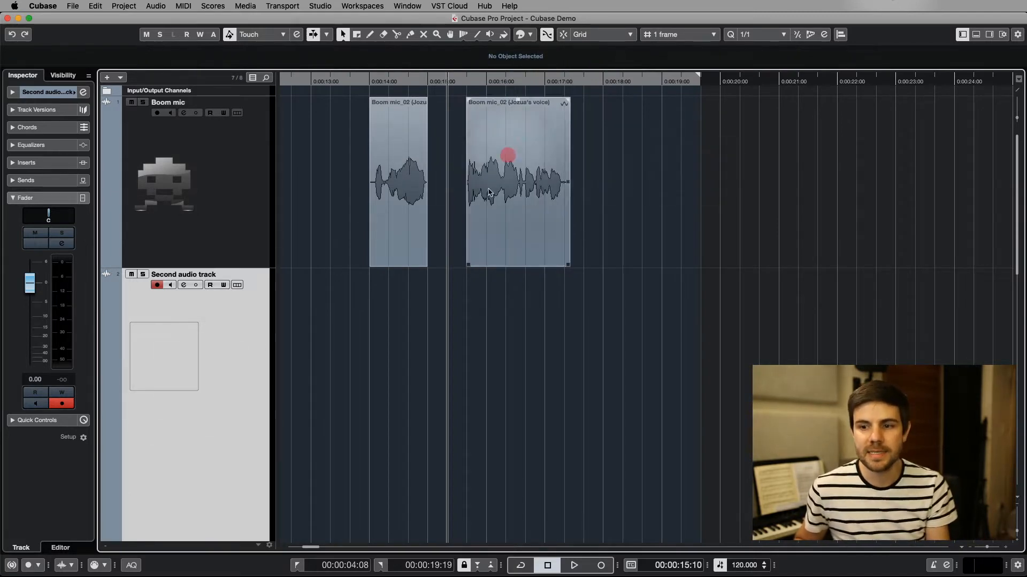
Select the Boom mic track without any event selected and colorize it red-orange
{"action": "left_click", "coordinate": [243, 226]}
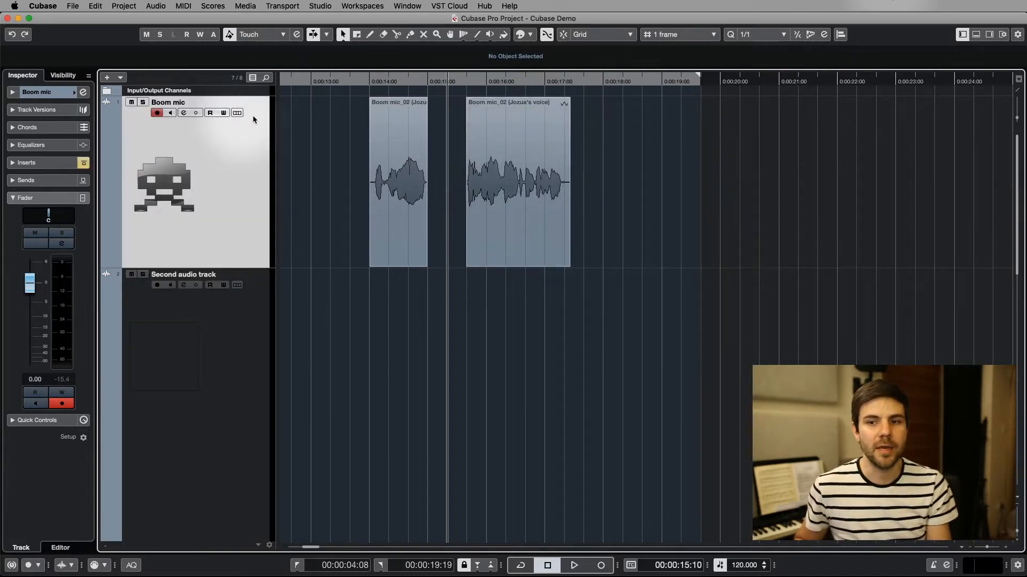
{"action": "left_click", "coordinate": [522, 38]}
{"action": "left_click", "coordinate": [546, 67]}
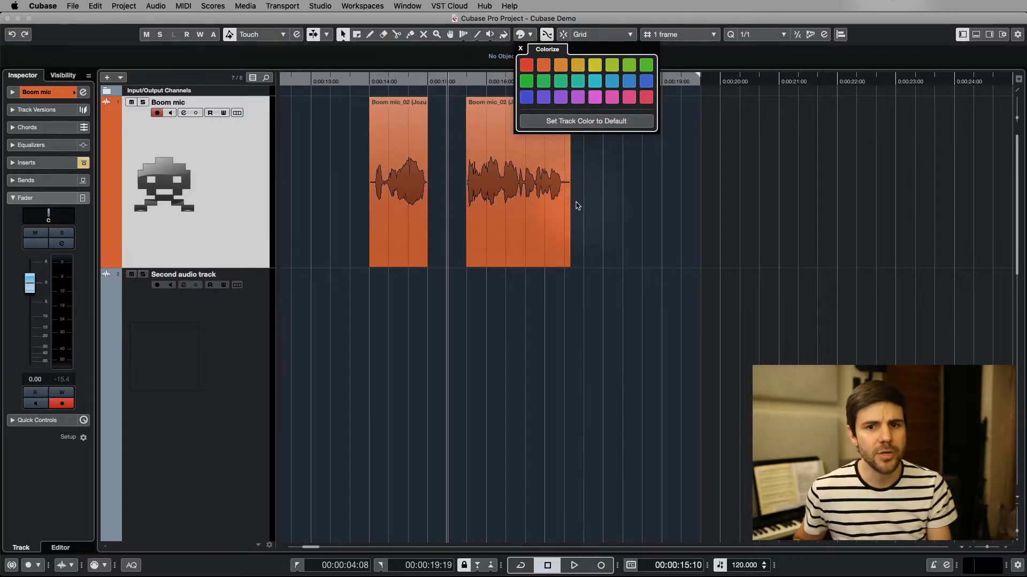
{"action": "left_click", "coordinate": [617, 195]}
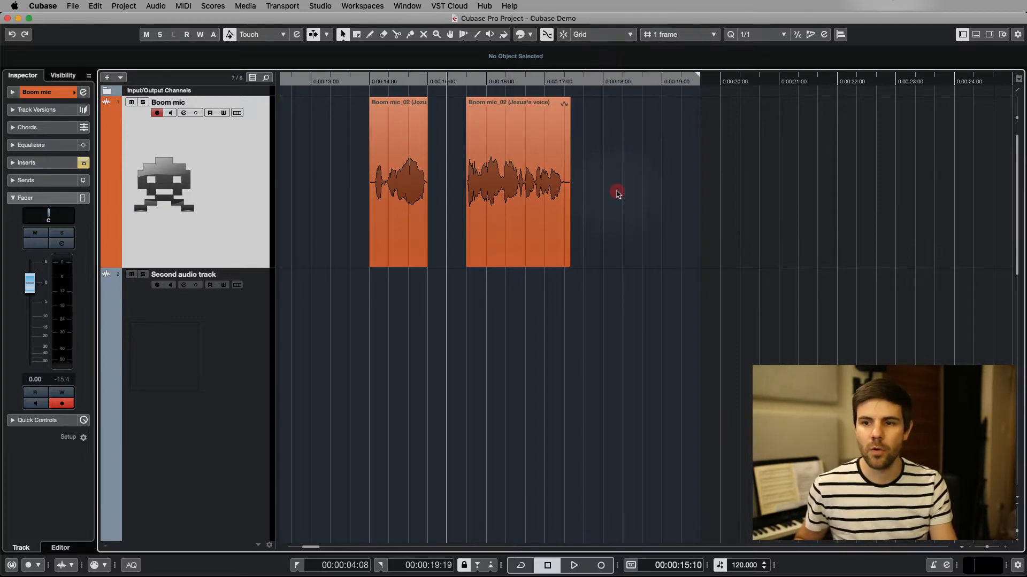
Split the second Boom mic event at 0:00:16:19 and 0:00:16:24, and return to the Object Selection tool
{"action": "left_click", "coordinate": [474, 135]}
{"action": "scroll", "coordinate": [480, 128], "scroll_direction": "up", "scroll_amount": 3}
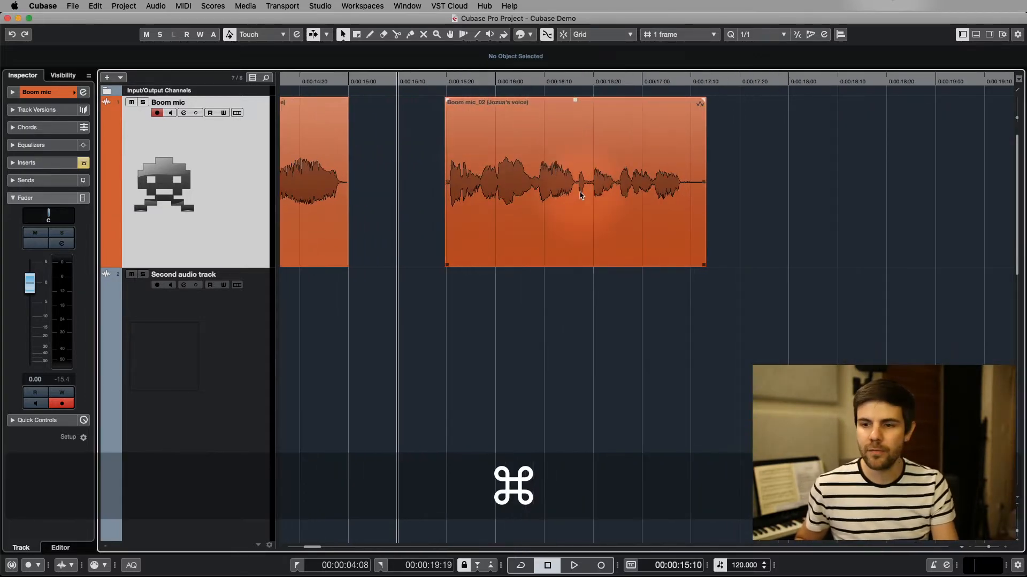
{"action": "scroll", "coordinate": [583, 193], "scroll_direction": "up", "scroll_amount": 2}
{"action": "key", "text": "3"}
{"action": "left_click", "coordinate": [598, 199]}
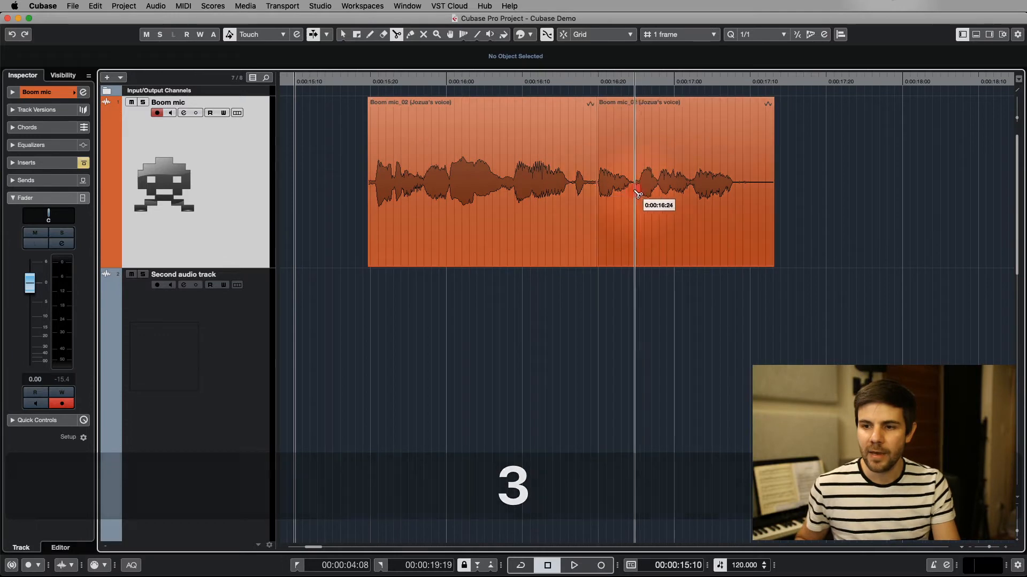
{"action": "left_click", "coordinate": [633, 201]}
{"action": "key", "text": "1"}
Colorize the short middle slice of the split Boom mic event pink and deselect it
{"action": "left_click", "coordinate": [628, 202]}
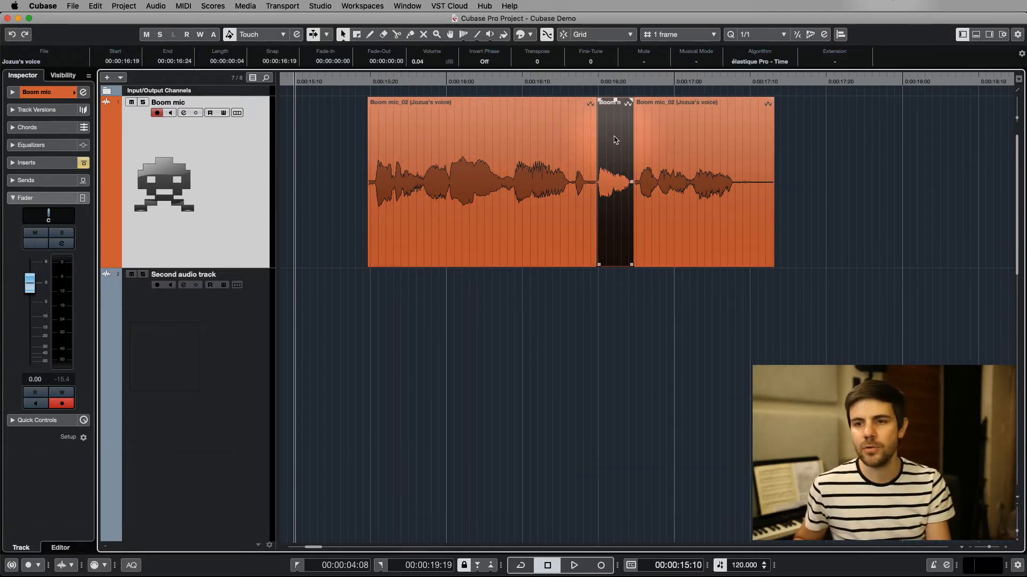
{"action": "left_click", "coordinate": [529, 34]}
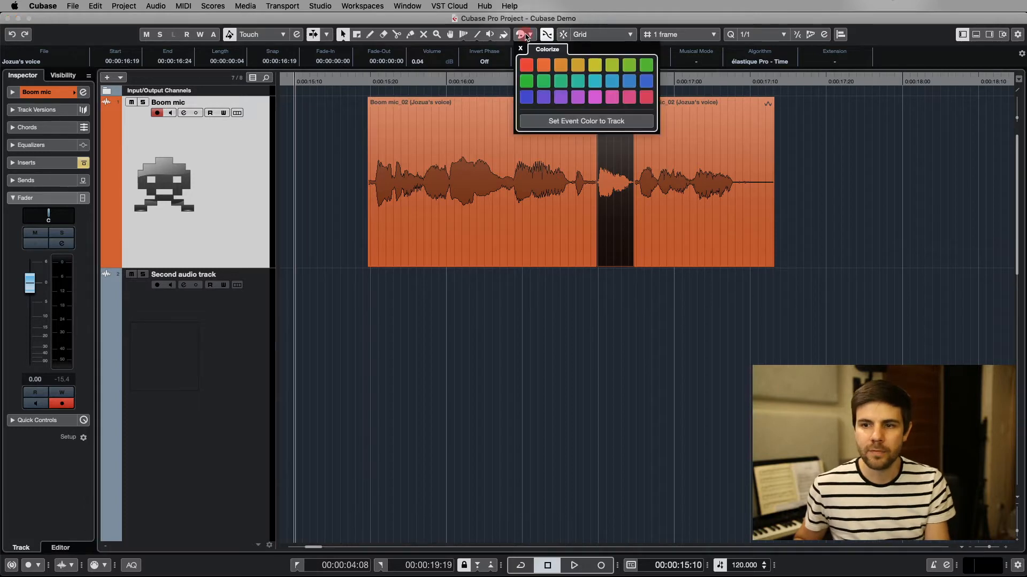
{"action": "left_click", "coordinate": [633, 313]}
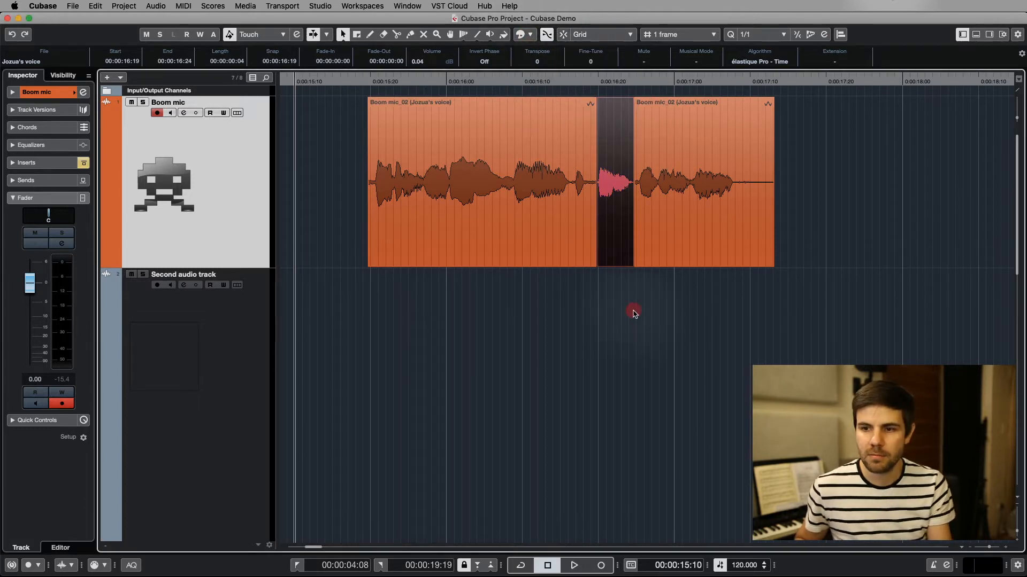
{"action": "left_click", "coordinate": [598, 304]}
{"action": "scroll", "coordinate": [535, 297], "scroll_direction": "down", "scroll_amount": 8}
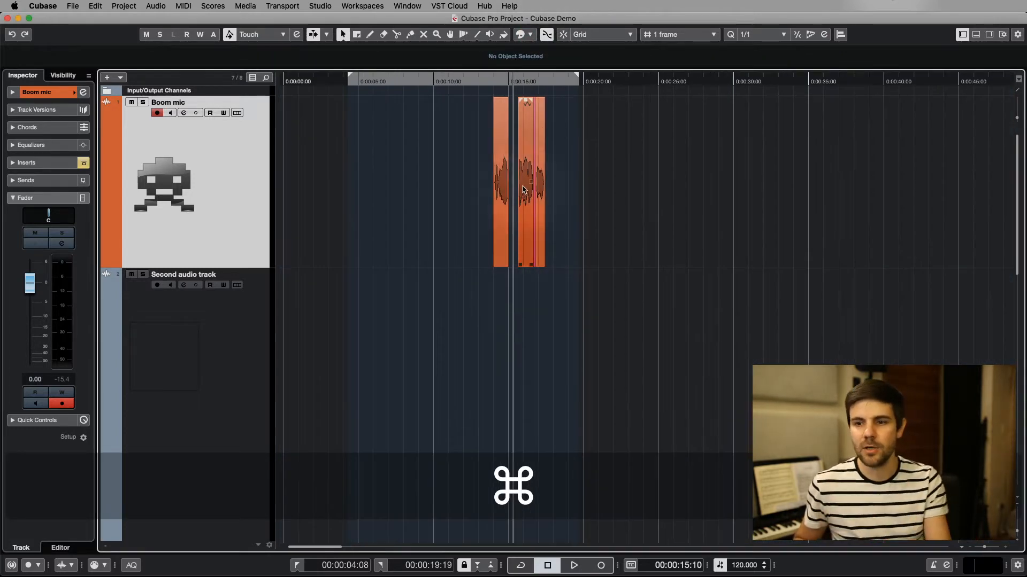
Move the first Boom mic event earlier so it starts at 0:00:13:25, and deselect it
{"action": "scroll", "coordinate": [531, 297], "scroll_direction": "up", "scroll_amount": 8}
{"action": "scroll", "coordinate": [542, 137], "scroll_direction": "up", "scroll_amount": 5}
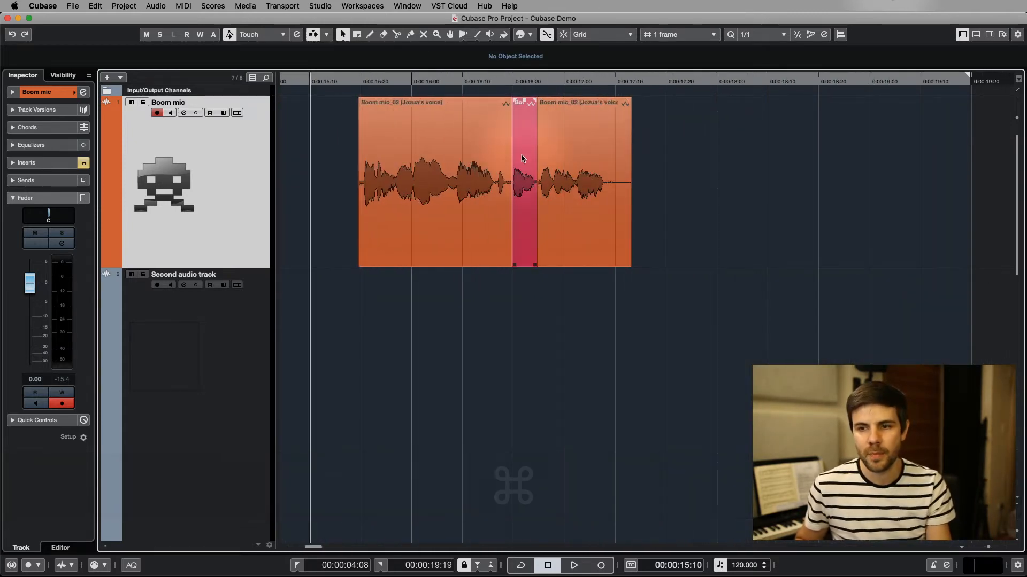
{"action": "scroll", "coordinate": [519, 141], "scroll_direction": "up", "scroll_amount": 6}
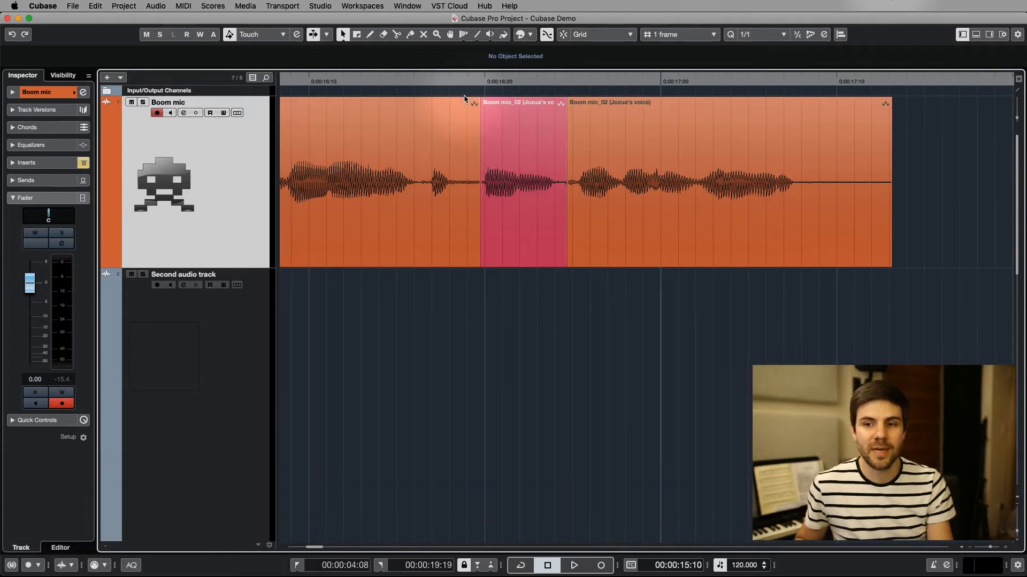
{"action": "scroll", "coordinate": [471, 107], "scroll_direction": "down", "scroll_amount": 5}
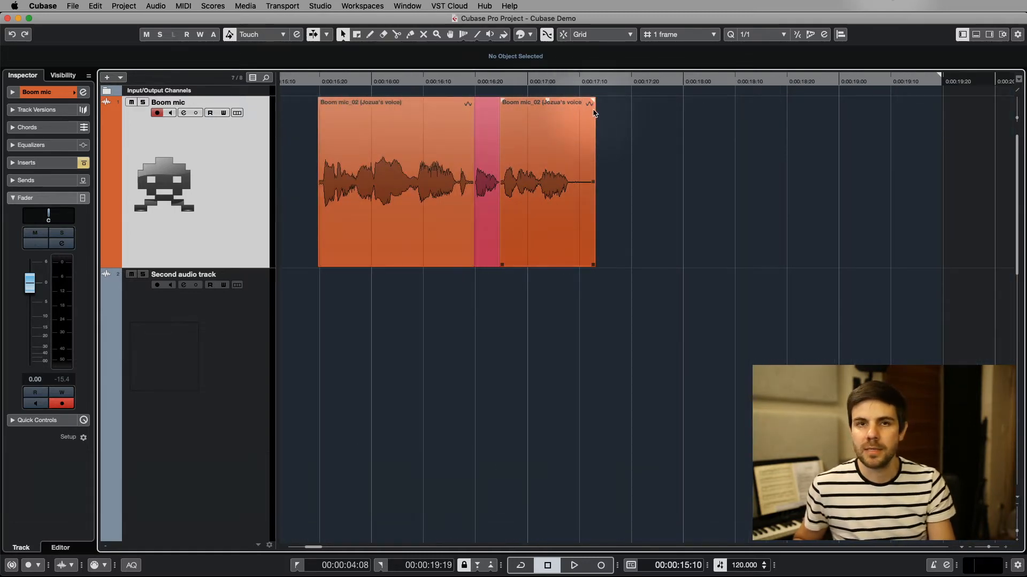
{"action": "scroll", "coordinate": [535, 170], "scroll_direction": "left", "scroll_amount": 3}
{"action": "scroll", "coordinate": [535, 170], "scroll_direction": "down", "scroll_amount": 2}
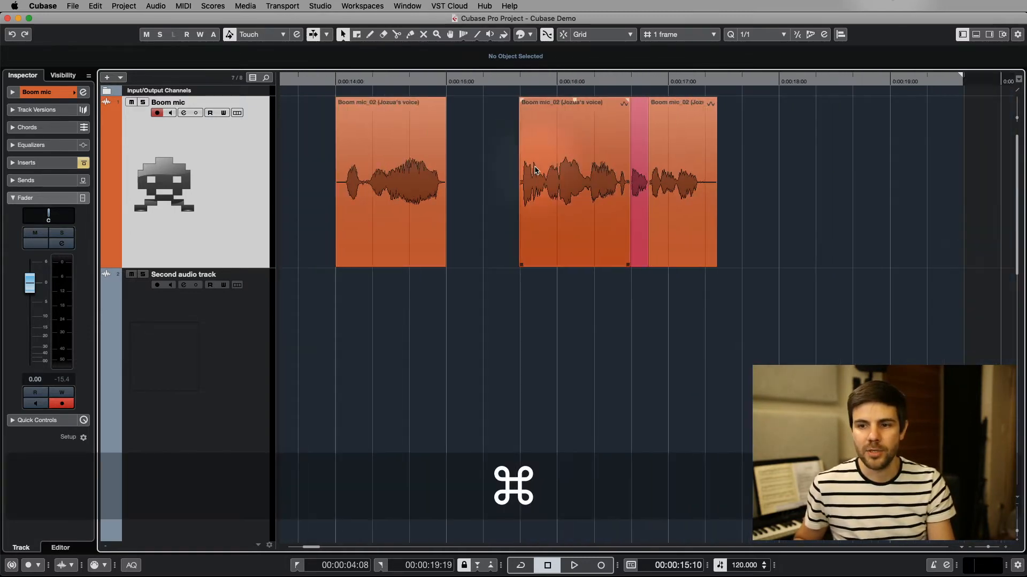
{"action": "left_click_drag", "start_coordinate": [347, 235], "coordinate": [328, 234]}
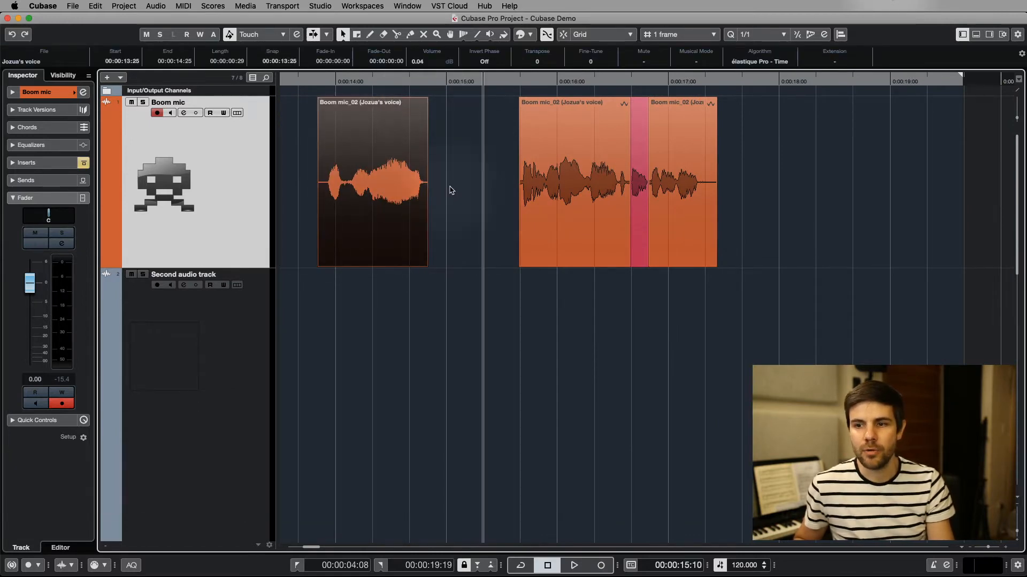
{"action": "left_click", "coordinate": [483, 193]}
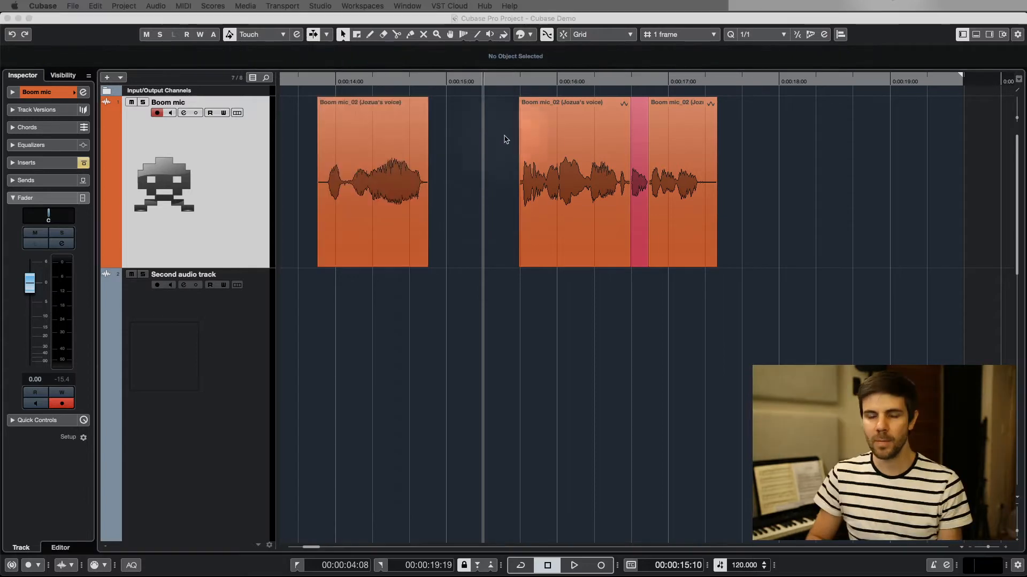
With Snap to Zero Crossing on, trim the end of the first Boom mic event to 0:00:14:22 and inspect its waveform there
{"action": "left_click", "coordinate": [548, 36]}
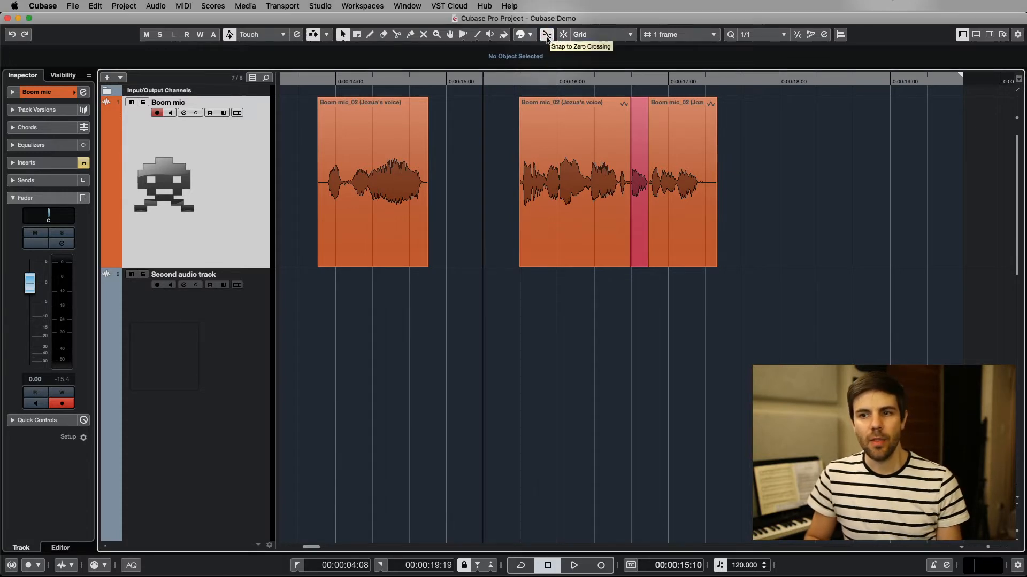
{"action": "key", "text": "super"}
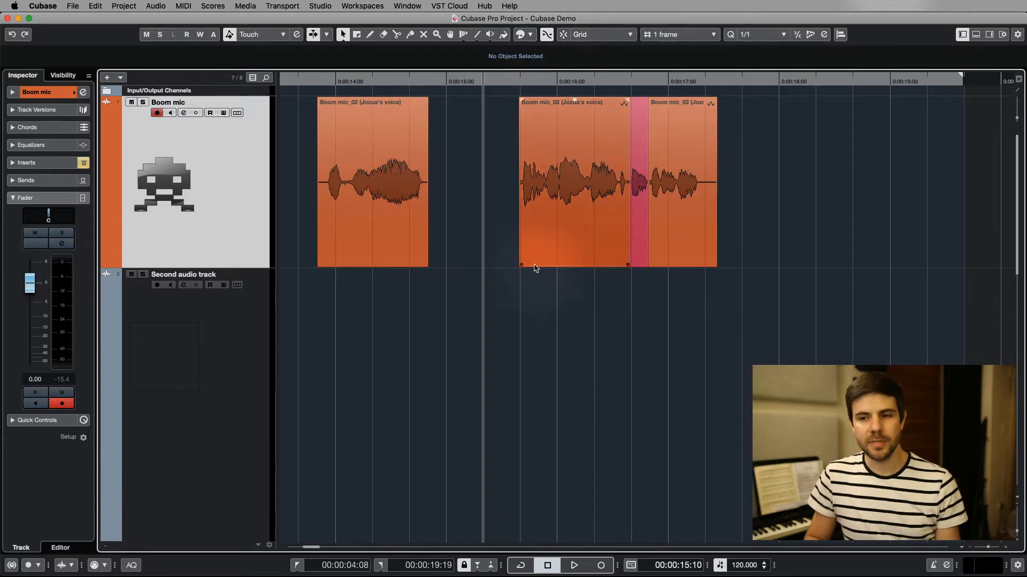
{"action": "left_click", "coordinate": [404, 81]}
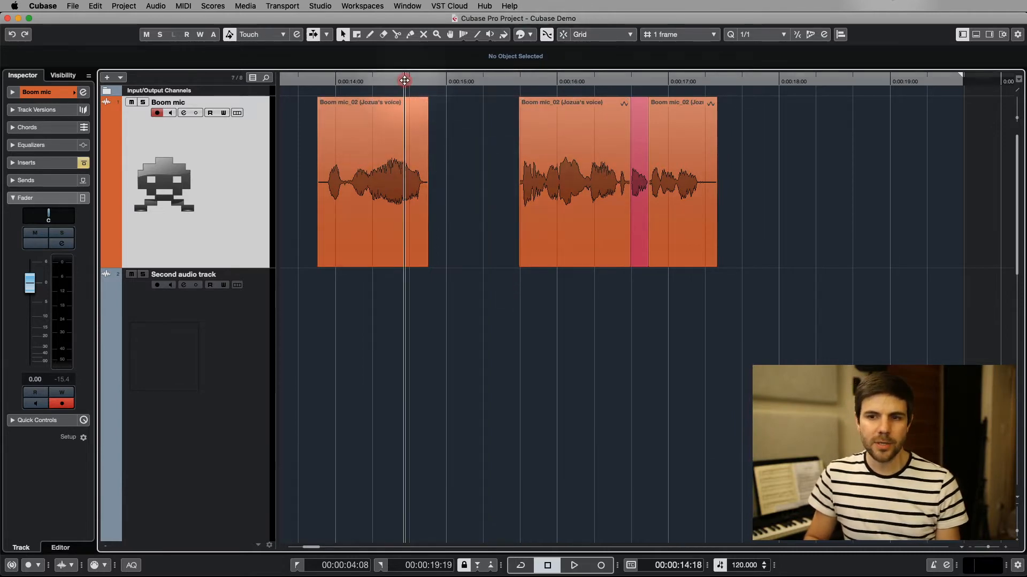
{"action": "left_click", "coordinate": [412, 187]}
{"action": "scroll", "coordinate": [408, 191], "scroll_direction": "up", "scroll_amount": 15}
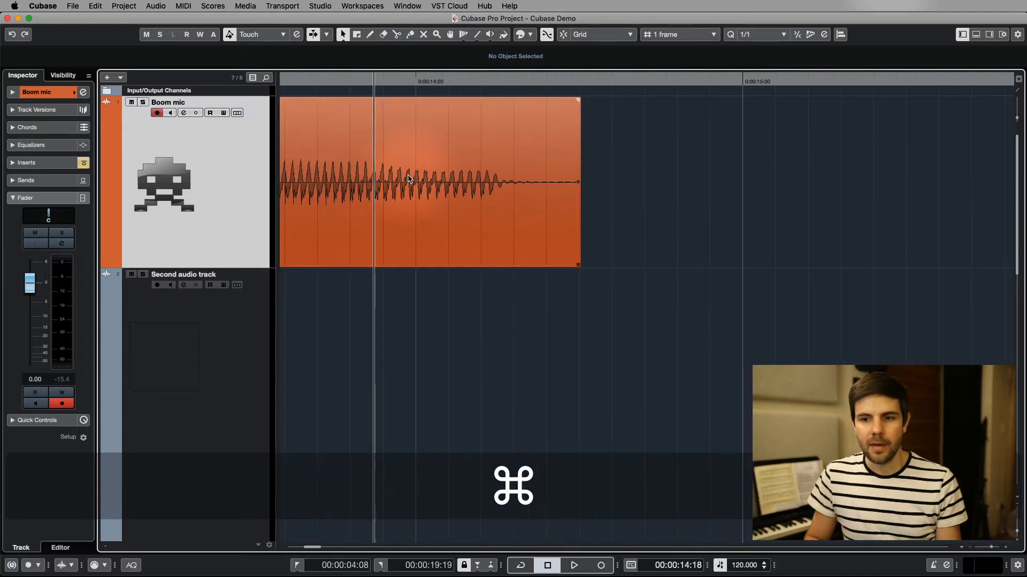
{"action": "scroll", "coordinate": [410, 176], "scroll_direction": "down", "scroll_amount": 5}
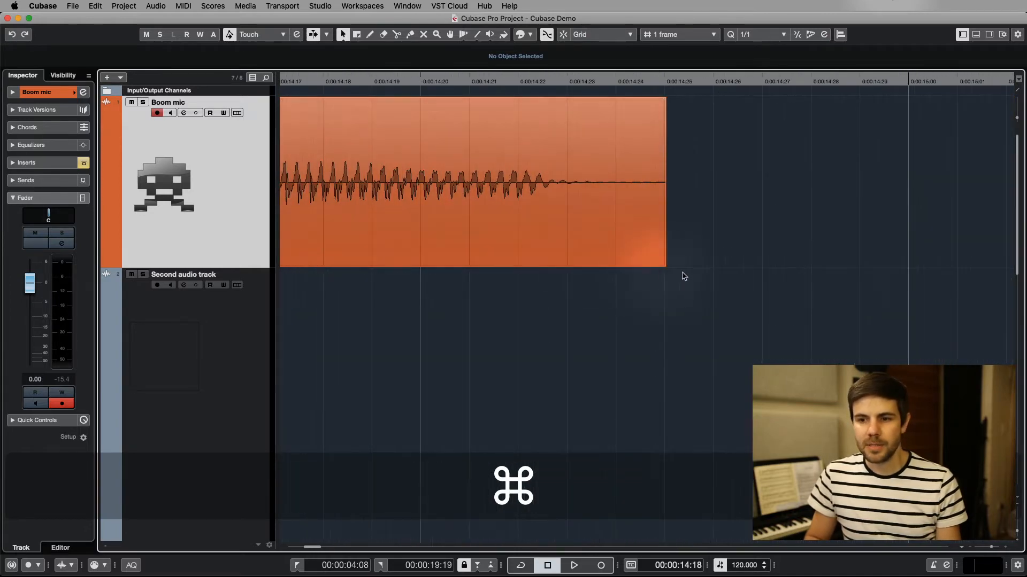
{"action": "left_click_drag", "start_coordinate": [668, 265], "coordinate": [634, 243]}
{"action": "scroll", "coordinate": [570, 260], "scroll_direction": "up", "scroll_amount": 10}
{"action": "scroll", "coordinate": [440, 197], "scroll_direction": "up", "scroll_amount": 5}
{"action": "scroll", "coordinate": [440, 198], "scroll_direction": "up", "scroll_amount": 3}
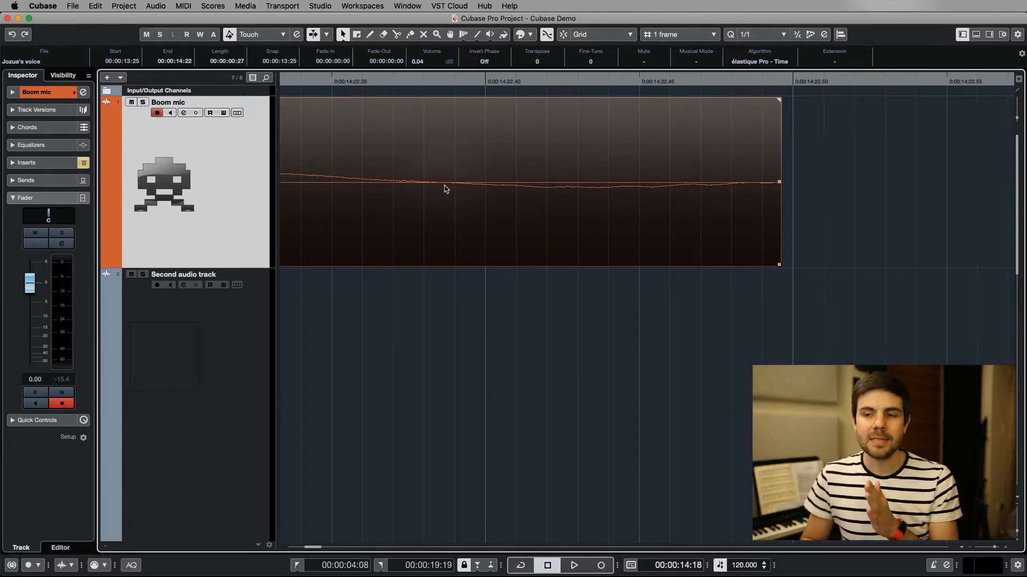
With Snap to Zero Crossing off, split the first Boom mic event just after 0:00:14:22, pull the short tail away and delete it
{"action": "scroll", "coordinate": [612, 133], "scroll_direction": "left", "scroll_amount": 5}
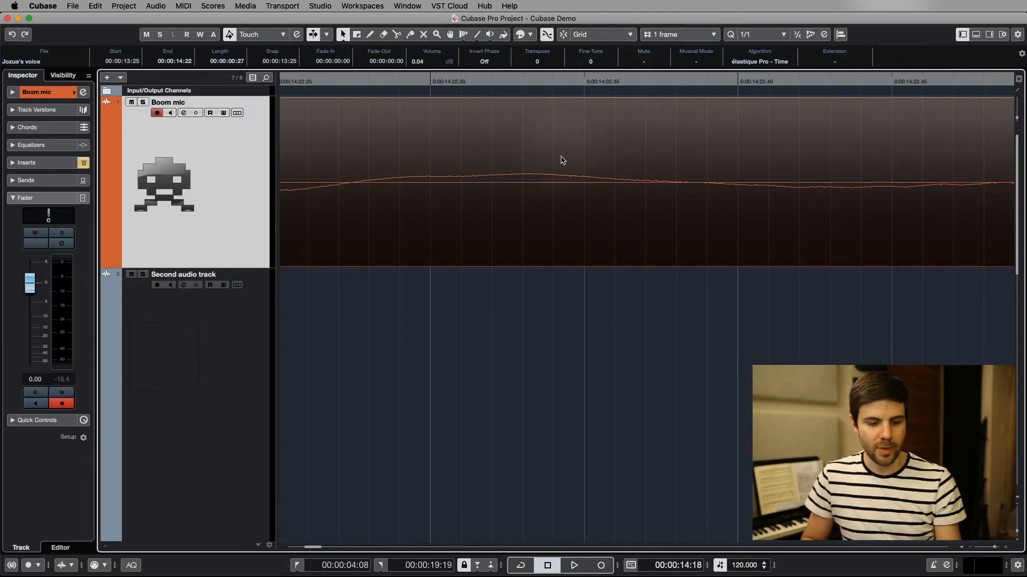
{"action": "key", "text": "3"}
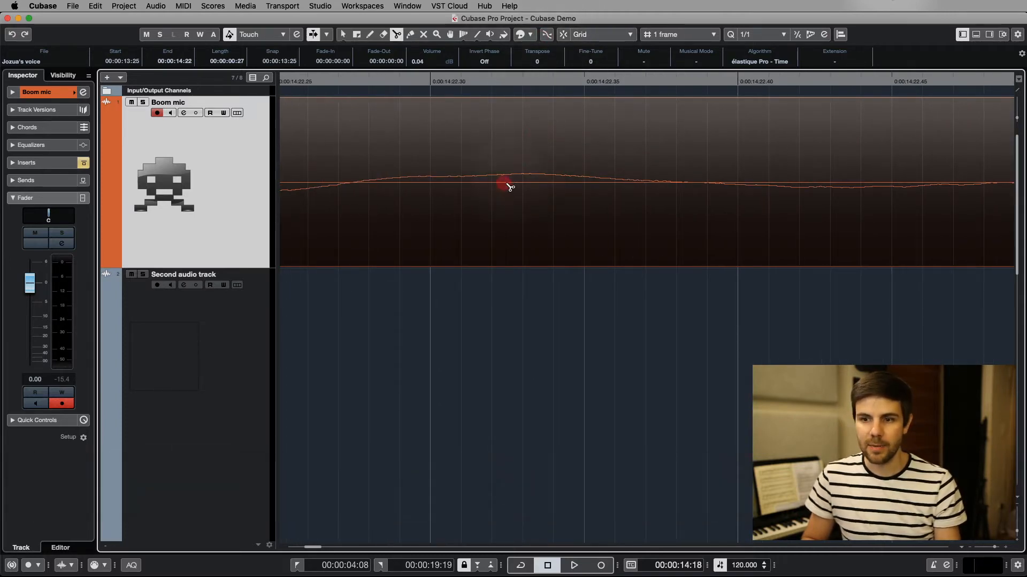
{"action": "left_click", "coordinate": [510, 187]}
{"action": "key", "text": "1"}
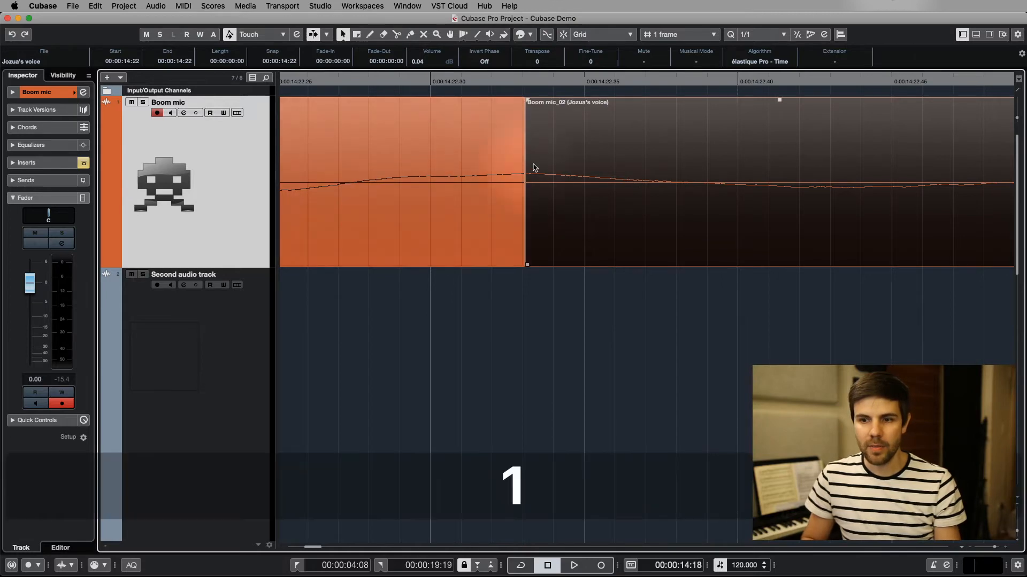
{"action": "scroll", "coordinate": [533, 167], "scroll_direction": "down", "scroll_amount": 10}
{"action": "left_click_drag", "start_coordinate": [572, 155], "coordinate": [669, 155]}
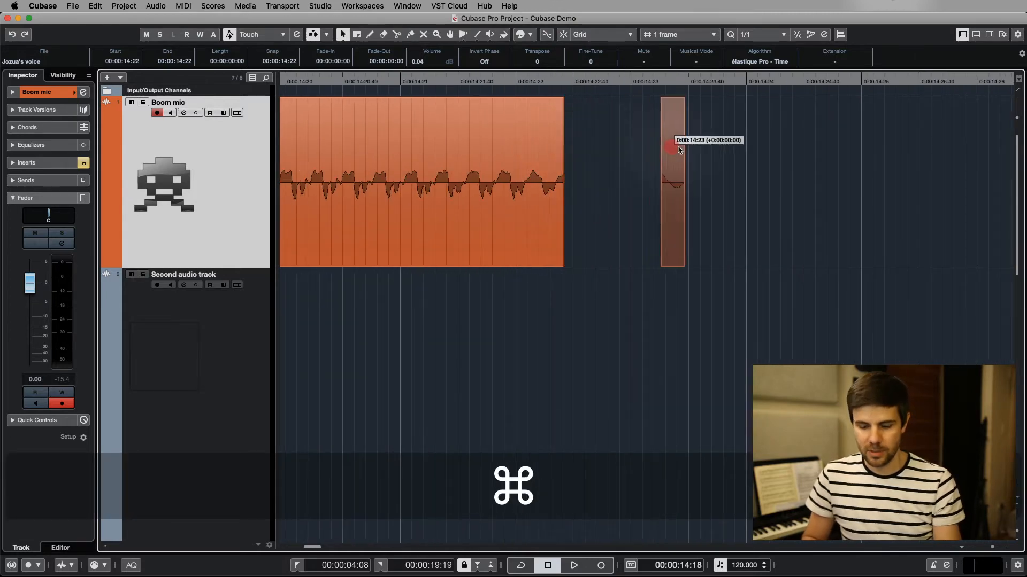
{"action": "key", "text": "BackSpace"}
Play back the cut end of the first Boom mic event, starting from 0:00:14:03, to hear how it ends
{"action": "key", "text": "space"}
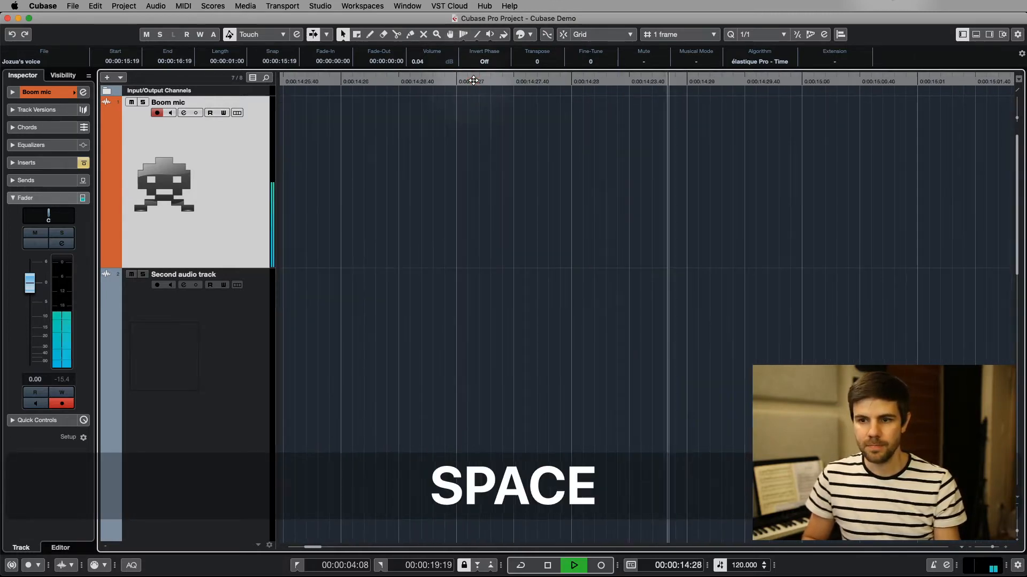
{"action": "key", "text": "space"}
{"action": "scroll", "coordinate": [560, 120], "scroll_direction": "down", "scroll_amount": 10}
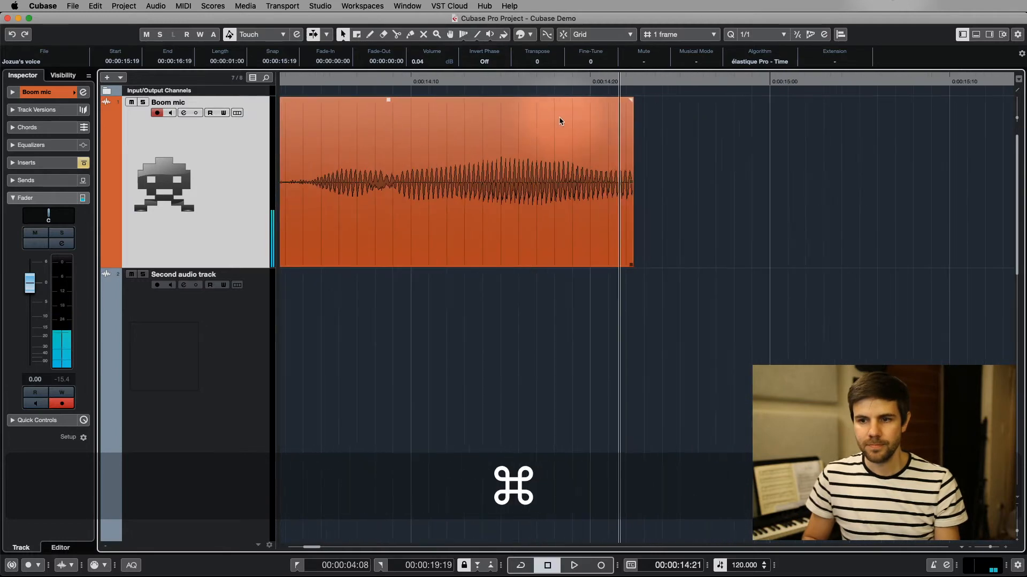
{"action": "left_click", "coordinate": [382, 84]}
{"action": "key", "text": "space"}
{"action": "key", "text": "space"}
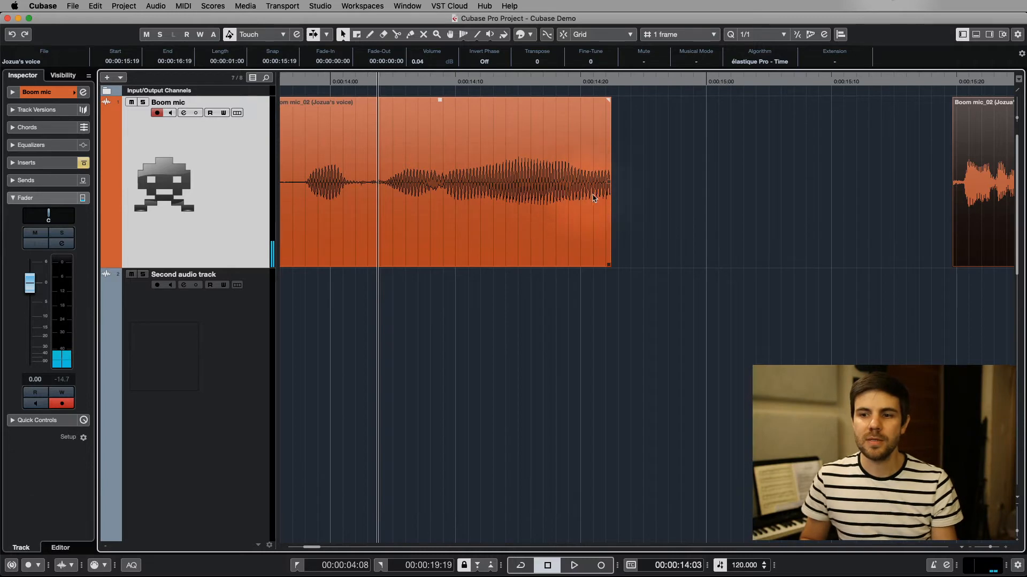
Turn Snap to Zero Crossing back on and trim the end of the first Boom mic event to 0:00:14:14
{"action": "scroll", "coordinate": [607, 175], "scroll_direction": "up", "scroll_amount": 5}
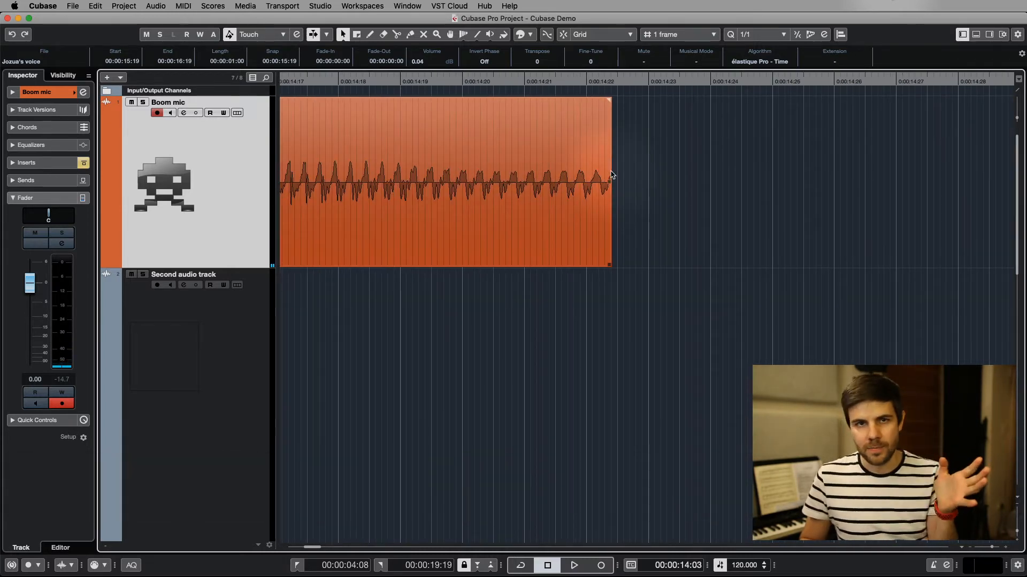
{"action": "scroll", "coordinate": [536, 160], "scroll_direction": "up", "scroll_amount": 4}
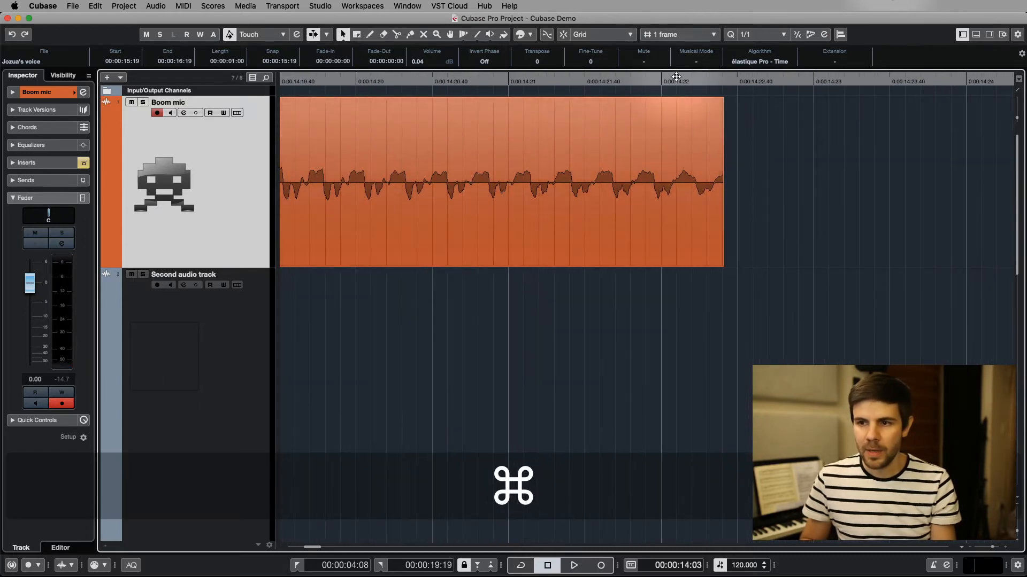
{"action": "scroll", "coordinate": [683, 194], "scroll_direction": "right", "scroll_amount": 5}
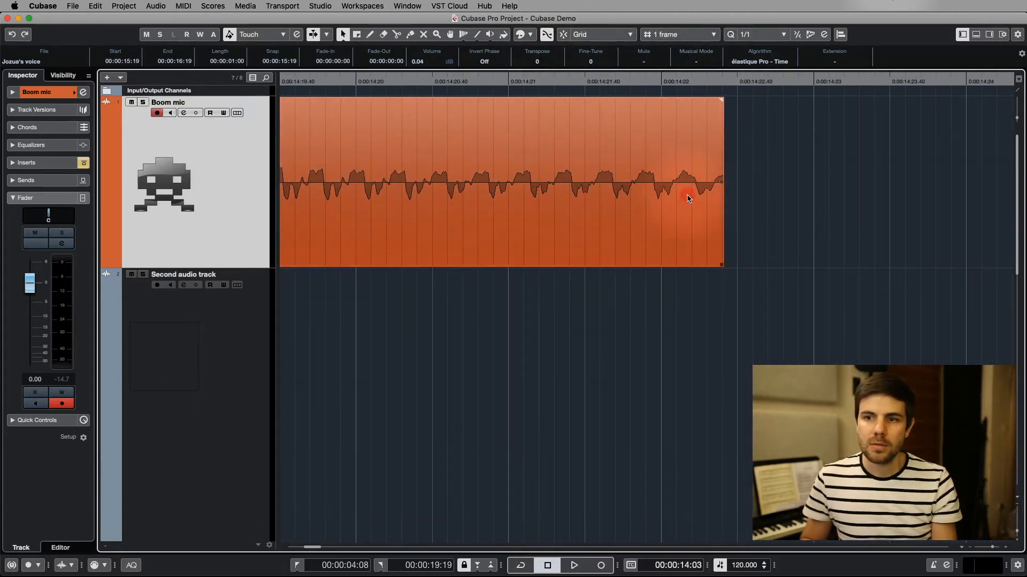
{"action": "left_click_drag", "start_coordinate": [532, 264], "coordinate": [626, 264]}
{"action": "scroll", "coordinate": [672, 257], "scroll_direction": "down", "scroll_amount": 8}
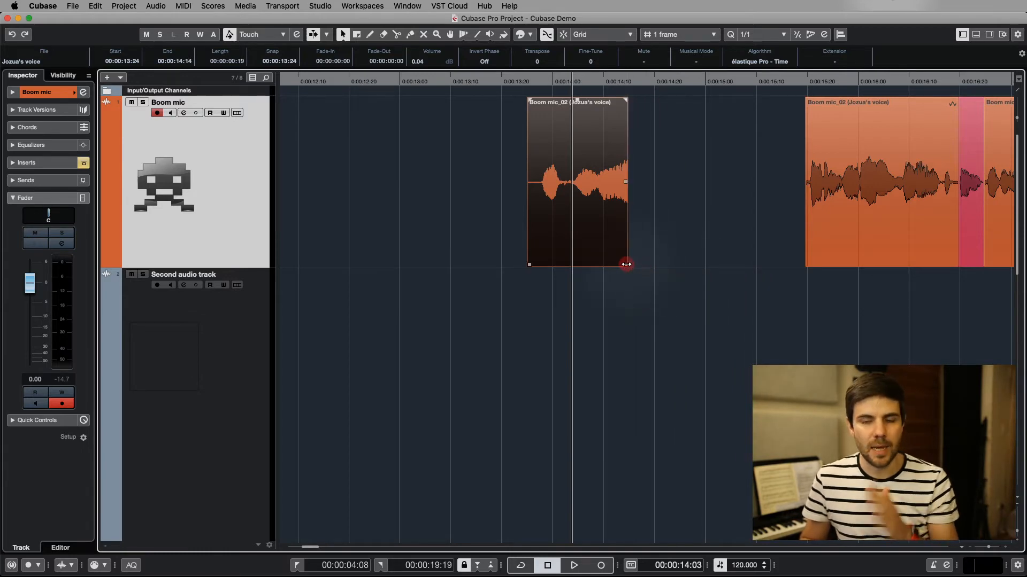
{"action": "scroll", "coordinate": [628, 158], "scroll_direction": "up", "scroll_amount": 5}
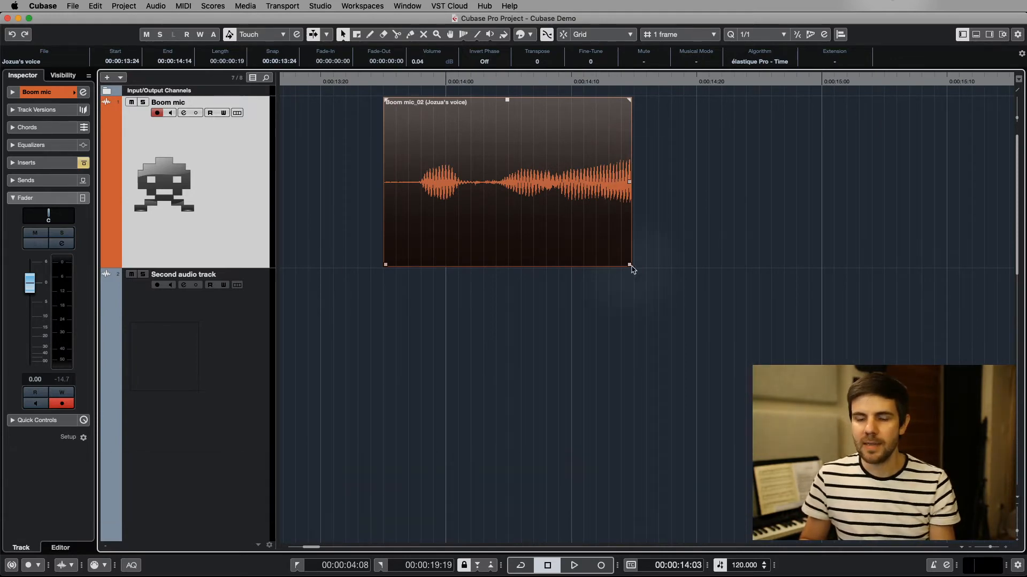
Split the first Boom mic event near 0:00:14:03, overlap the second part to start at 0:00:14:02, and crossfade the two parts
{"action": "key", "text": "3"}
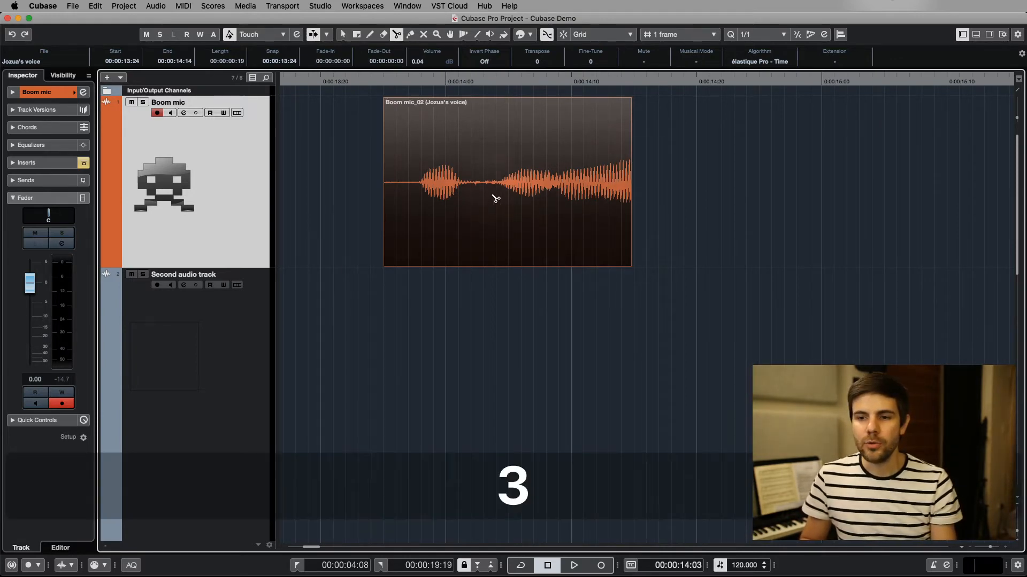
{"action": "left_click", "coordinate": [490, 197]}
{"action": "key", "text": "1"}
{"action": "key", "text": "x"}
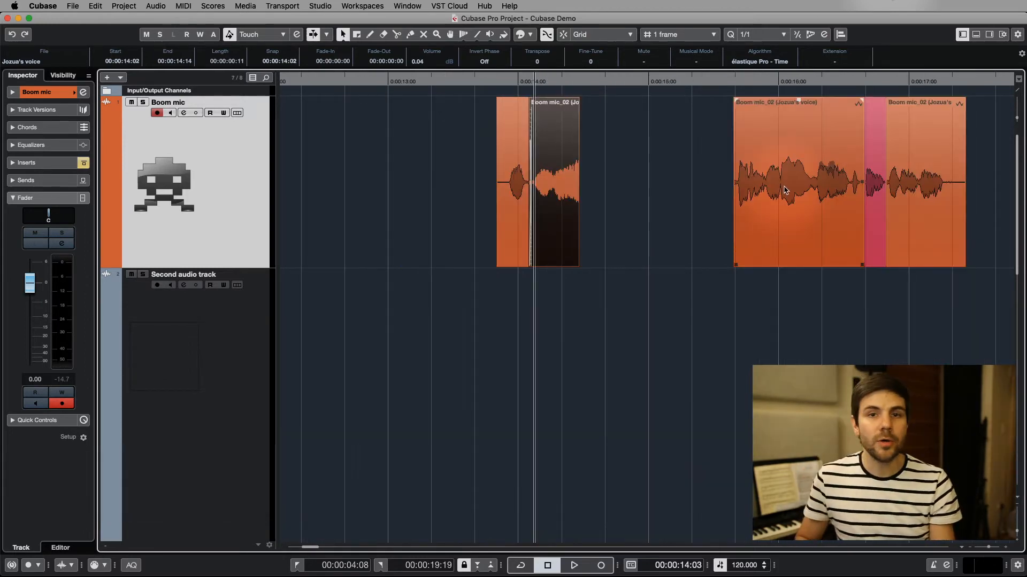
Split the second Boom mic event at about 0:00:16:01.34 with Snap to Zero Crossing on and examine the waveform around the cut
{"action": "scroll", "coordinate": [784, 190], "scroll_direction": "up", "scroll_amount": 10, "text": "super"}
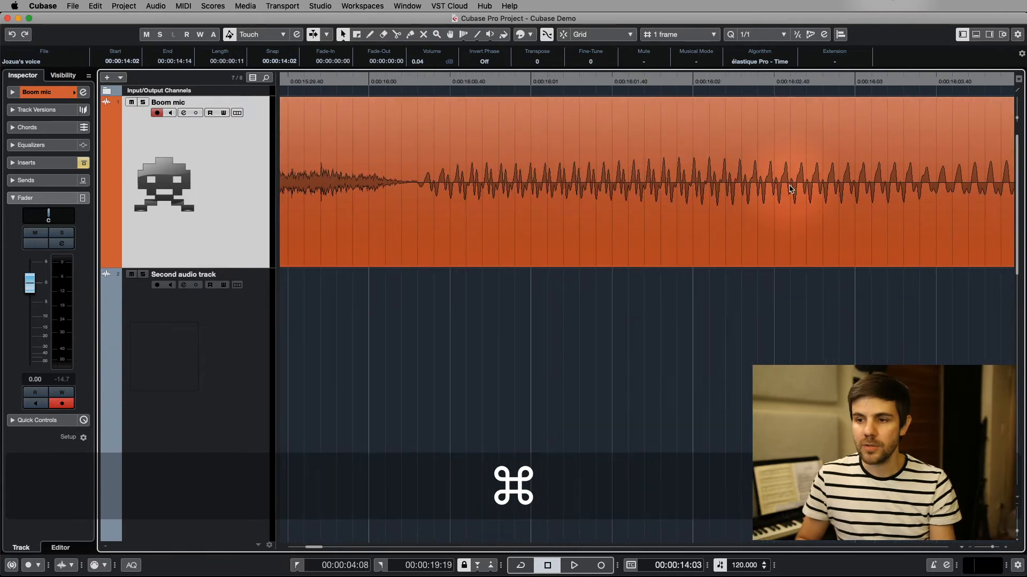
{"action": "key", "text": "3"}
{"action": "left_click", "coordinate": [607, 189]}
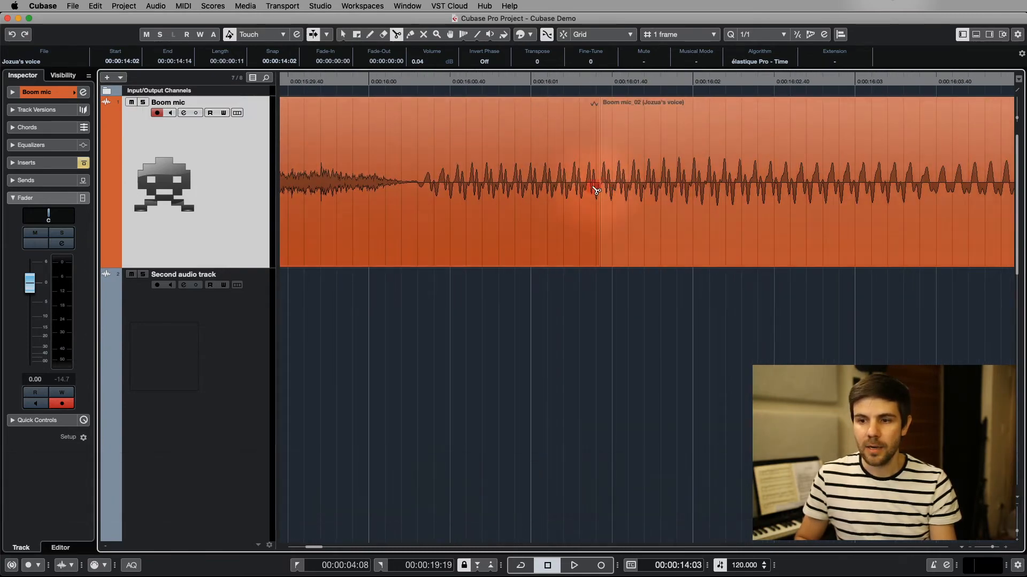
{"action": "scroll", "coordinate": [601, 188], "scroll_direction": "up", "scroll_amount": 6, "text": "super"}
{"action": "scroll", "coordinate": [602, 188], "scroll_direction": "up", "scroll_amount": 8, "text": "super"}
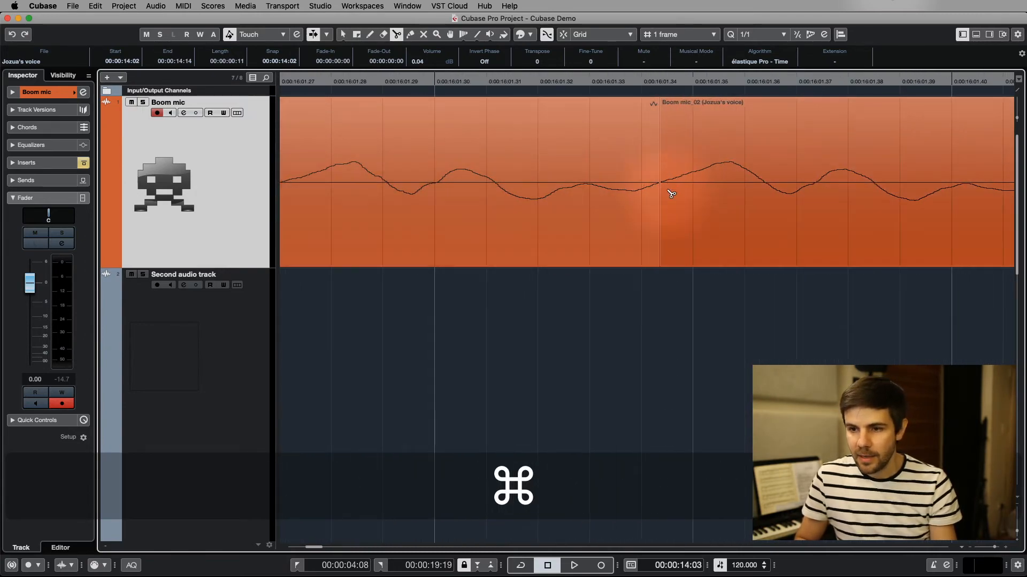
{"action": "scroll", "coordinate": [663, 185], "scroll_direction": "down", "scroll_amount": 8, "text": "super"}
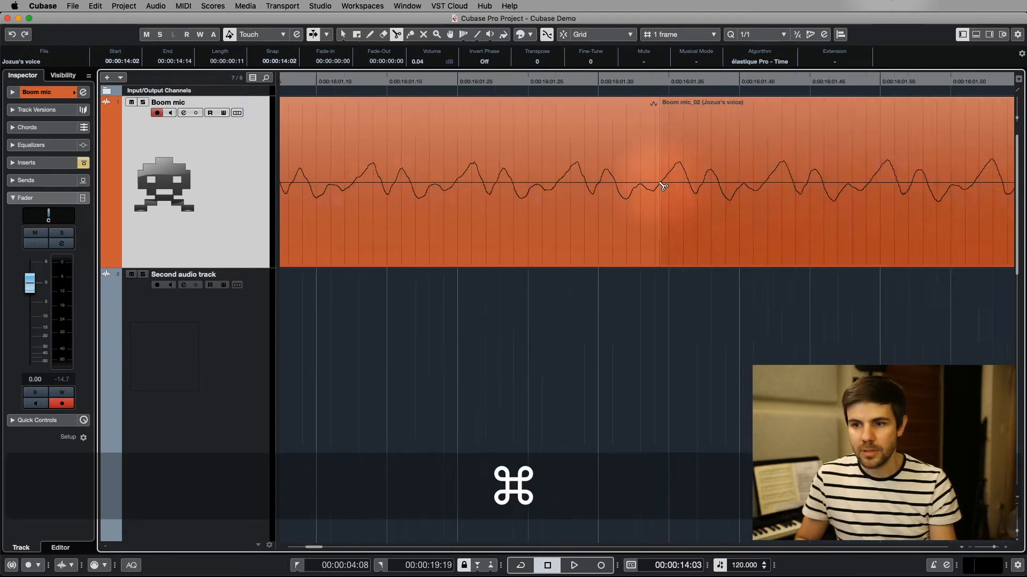
{"action": "scroll", "coordinate": [793, 165], "scroll_direction": "up", "scroll_amount": 7, "text": "super"}
{"action": "scroll", "coordinate": [438, 156], "scroll_direction": "down", "scroll_amount": 5, "text": "super"}
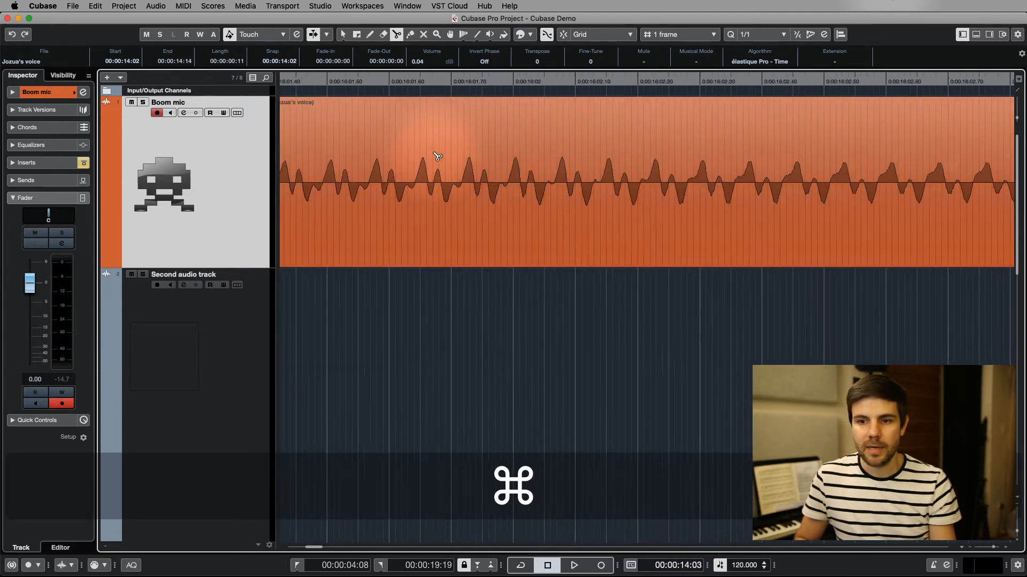
{"action": "scroll", "coordinate": [470, 217], "scroll_direction": "down", "scroll_amount": 4, "text": "super"}
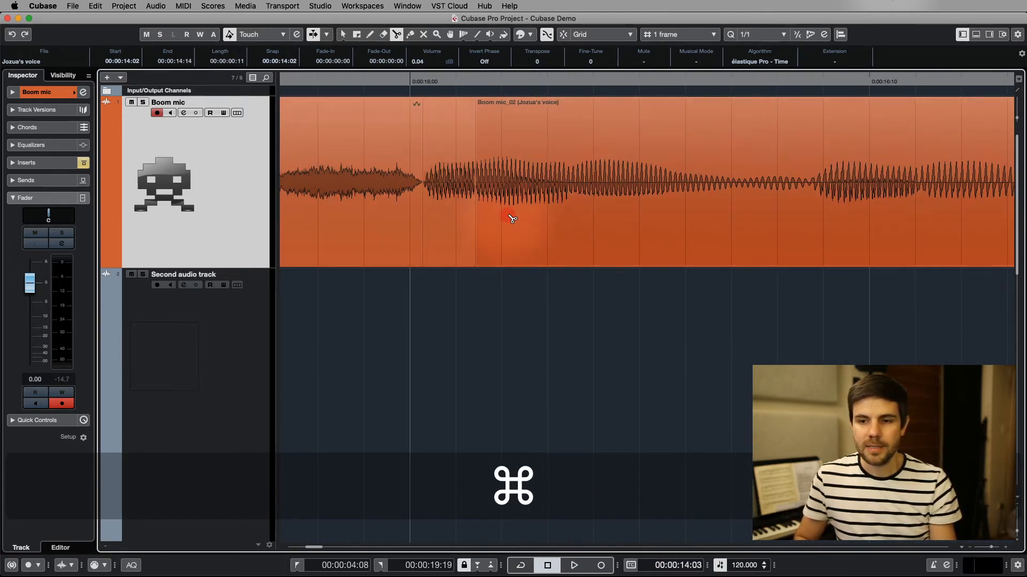
{"action": "scroll", "coordinate": [631, 206], "scroll_direction": "up", "scroll_amount": 6, "text": "super"}
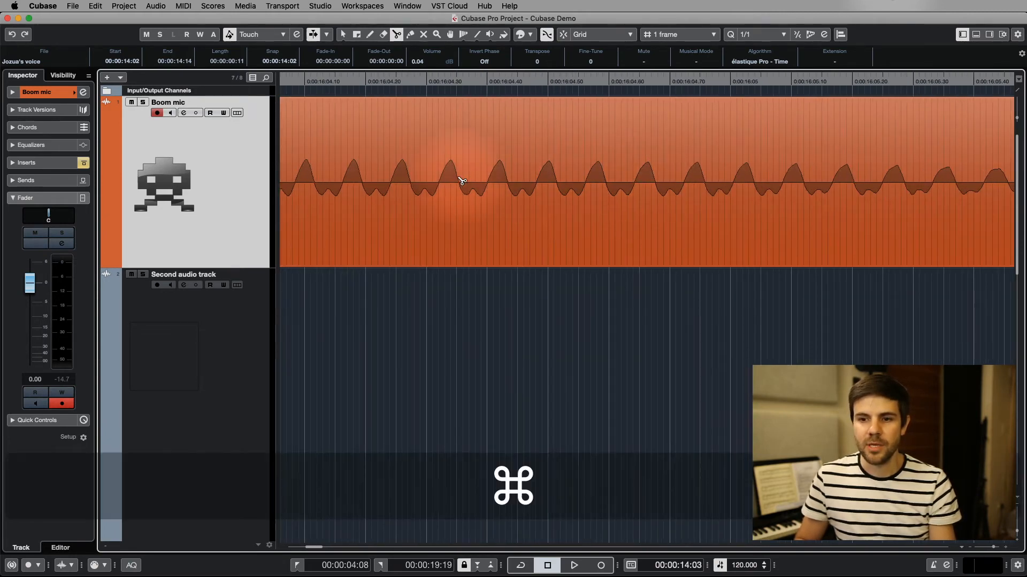
Return to the Object Selection tool, clear the selection, and make sure Snap to Zero Crossing is on
{"action": "scroll", "coordinate": [455, 173], "scroll_direction": "down", "scroll_amount": 4, "text": "super"}
{"action": "key", "text": "1"}
{"action": "left_click", "coordinate": [701, 167]}
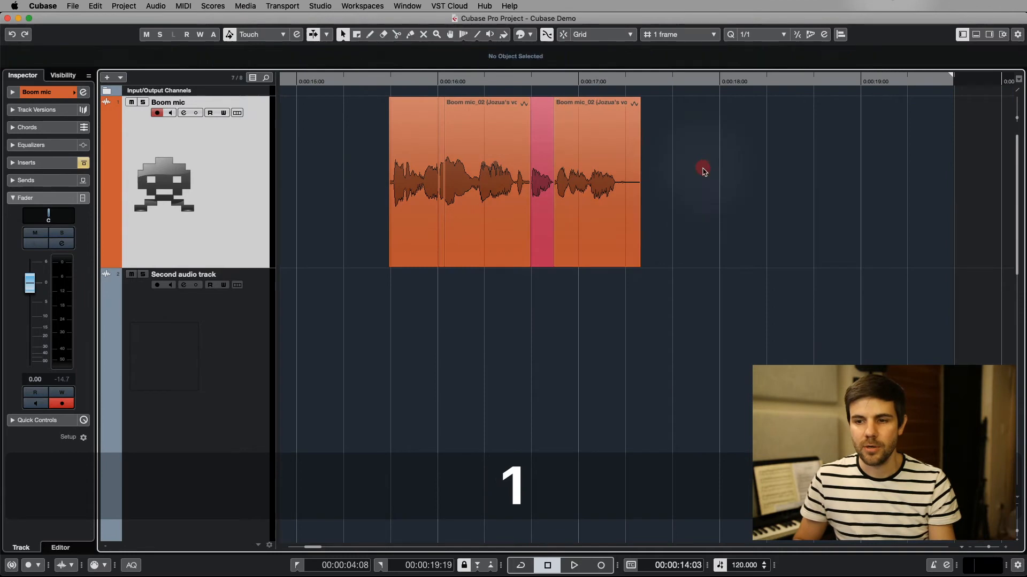
{"action": "left_click", "coordinate": [547, 35]}
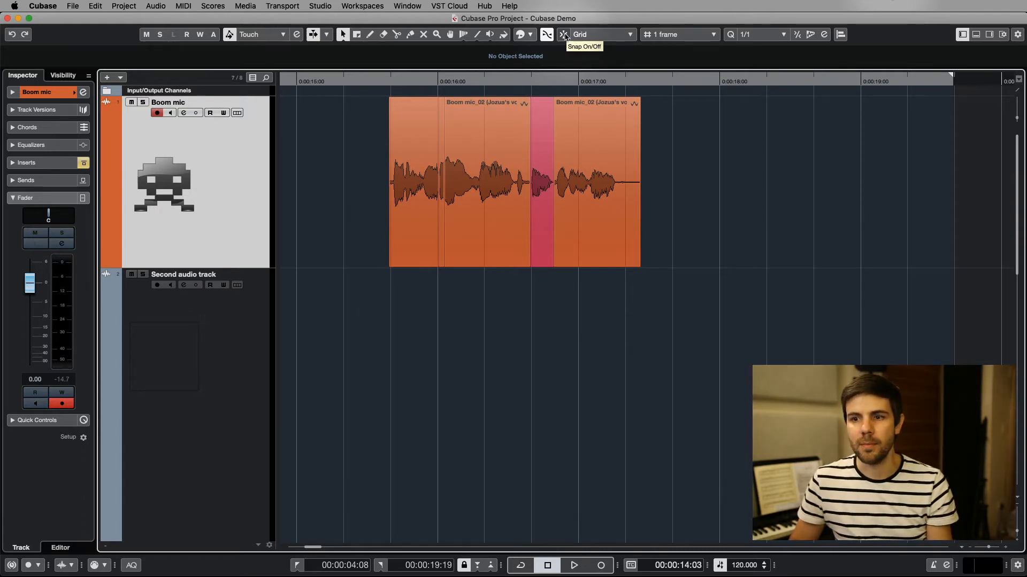
With Snap on and the snap type set to Grid, move the first piece of the second Boom mic event to start at 0:00:15:13
{"action": "left_click_drag", "start_coordinate": [409, 150], "coordinate": [348, 117]}
{"action": "scroll", "coordinate": [348, 117], "scroll_direction": "up", "scroll_amount": 6}
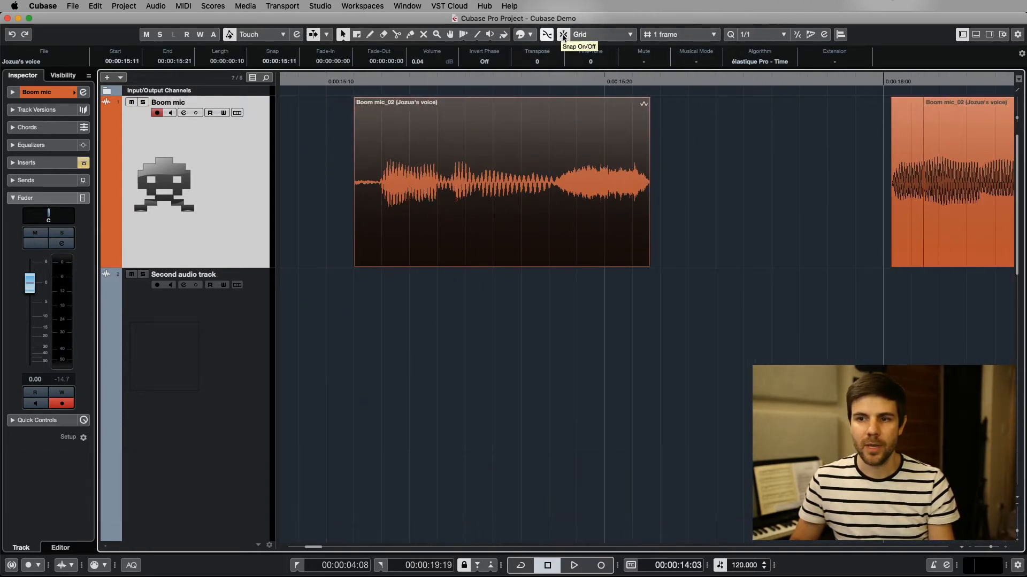
{"action": "left_click", "coordinate": [564, 36]}
{"action": "left_click", "coordinate": [626, 36]}
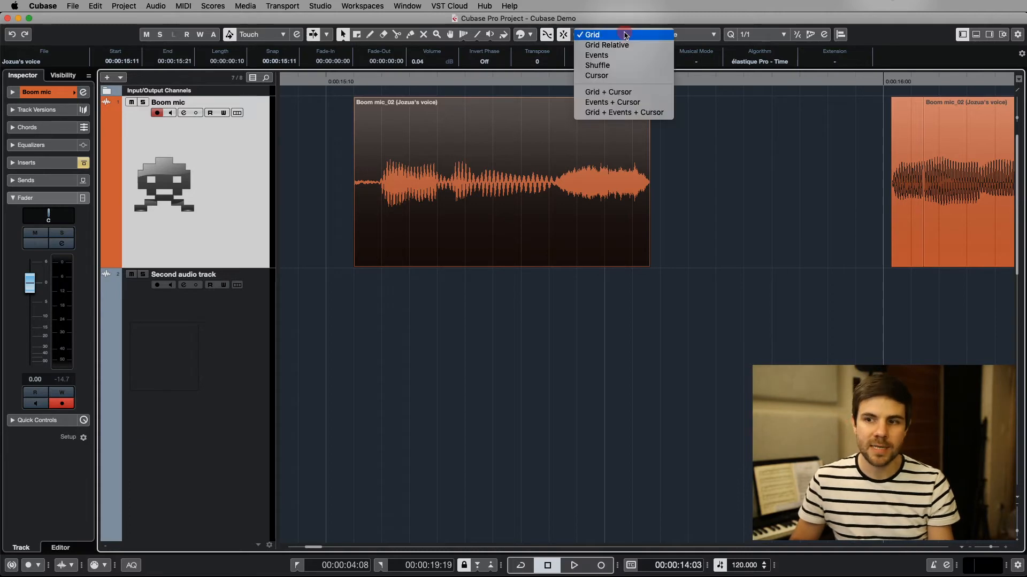
{"action": "left_click", "coordinate": [612, 37]}
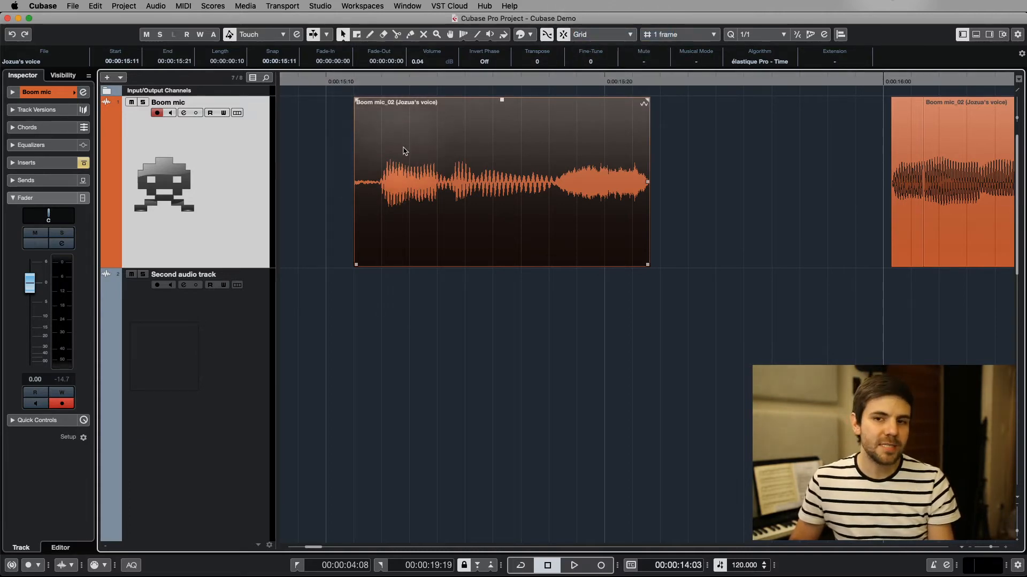
{"action": "left_click_drag", "start_coordinate": [411, 150], "coordinate": [439, 149]}
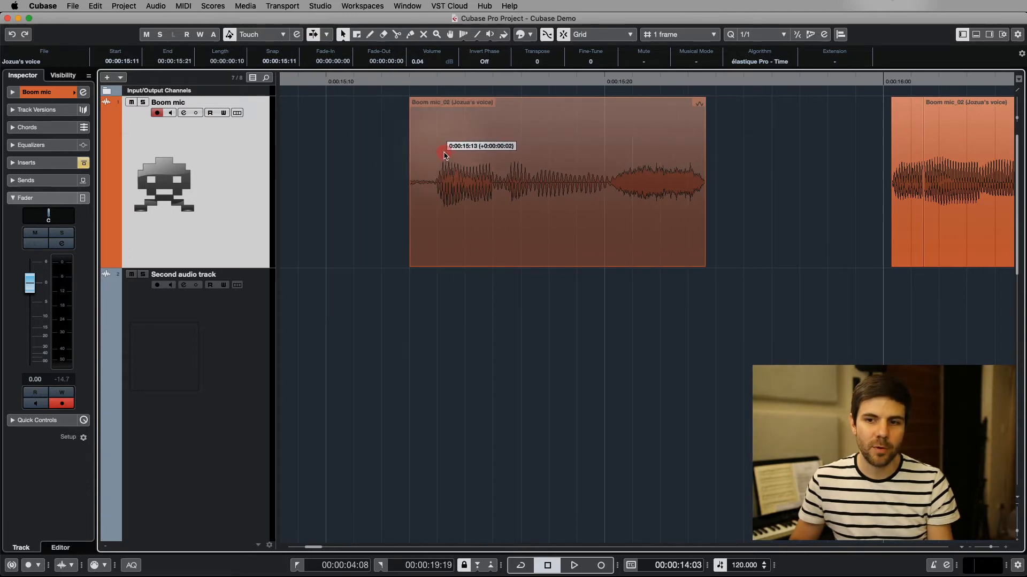
Switch the ruler to Bars+Beats and move the selected Boom mic event to start at bar 9
{"action": "right_click", "coordinate": [433, 79]}
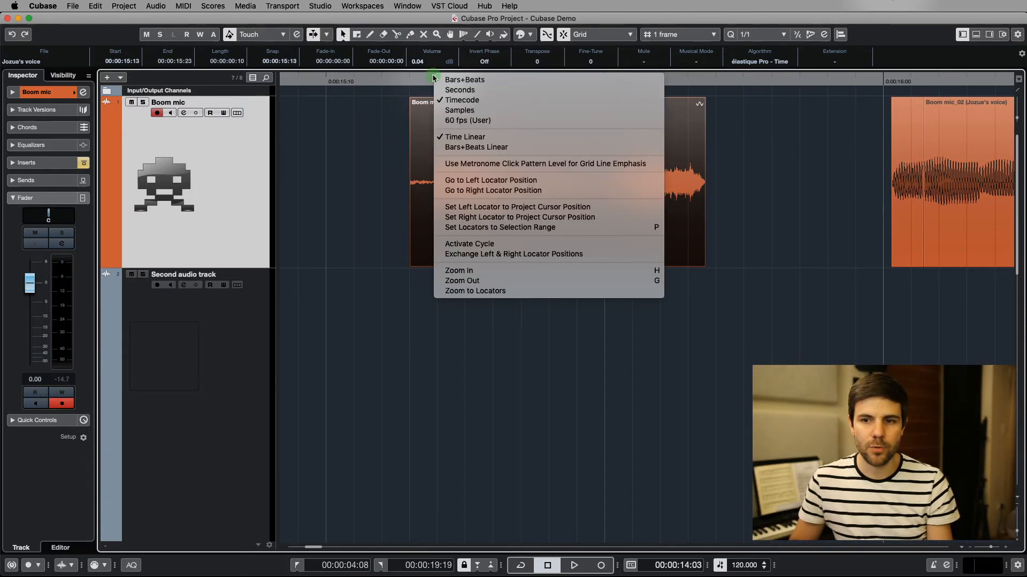
{"action": "left_click", "coordinate": [464, 80]}
{"action": "left_click", "coordinate": [516, 234]}
{"action": "left_click_drag", "start_coordinate": [497, 206], "coordinate": [453, 199]}
{"action": "scroll", "coordinate": [452, 199], "scroll_direction": "down", "scroll_amount": 10}
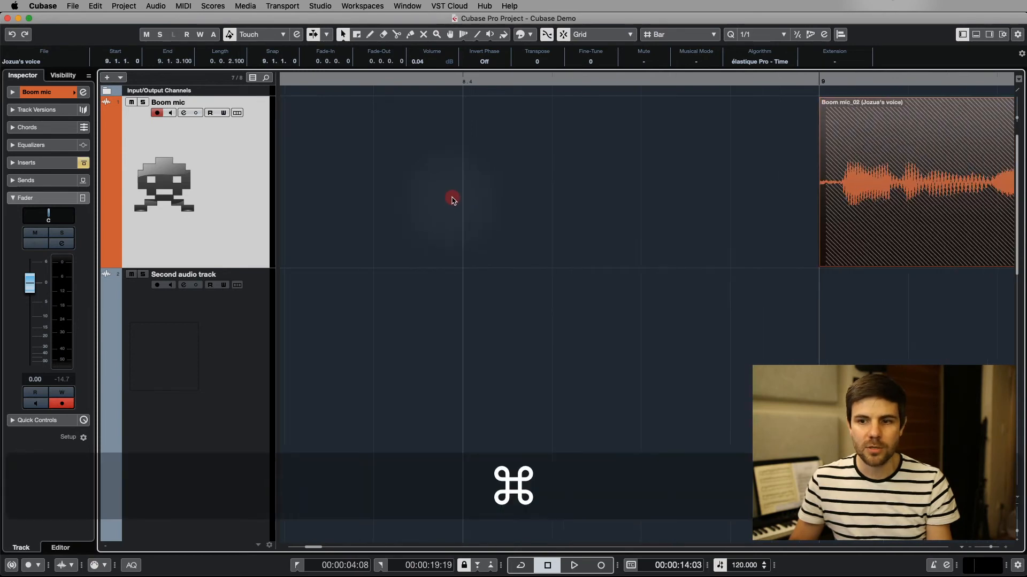
Move the second part of the crossfaded Boom mic event away from the first part to start at bar 10
{"action": "scroll", "coordinate": [440, 192], "scroll_direction": "up", "scroll_amount": 10}
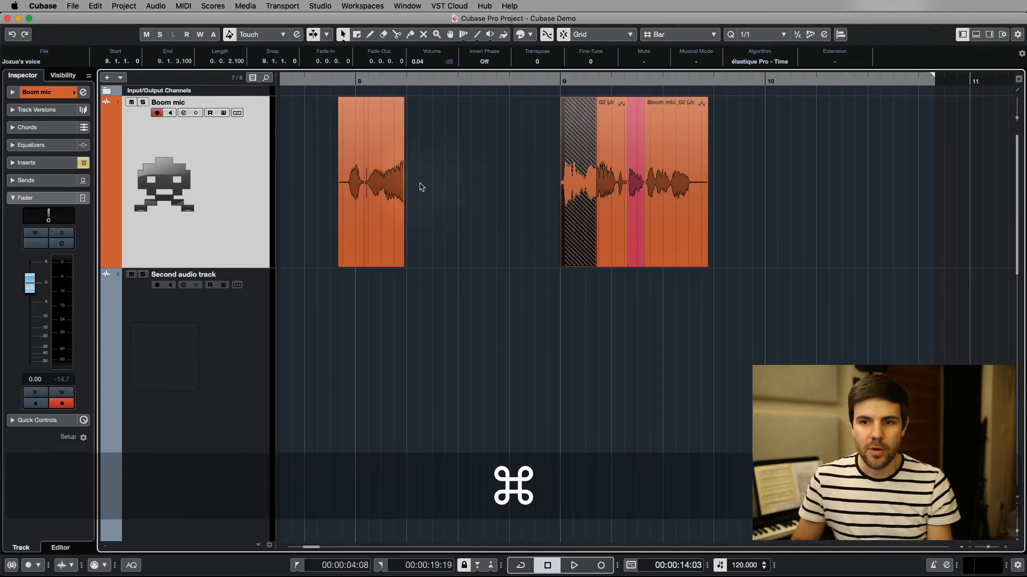
{"action": "left_click_drag", "start_coordinate": [386, 180], "coordinate": [434, 180]}
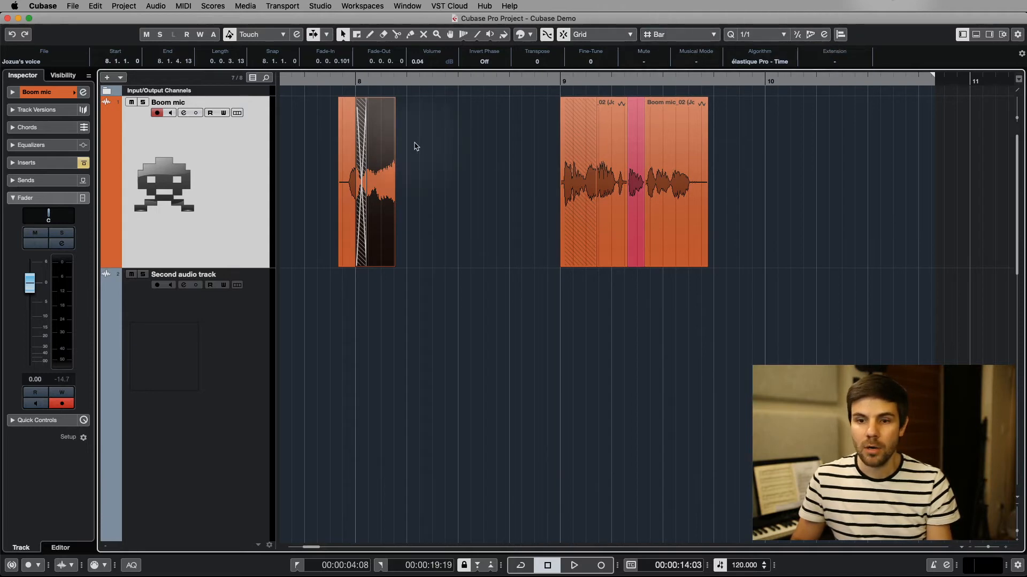
{"action": "left_click_drag", "start_coordinate": [380, 147], "coordinate": [862, 158]}
Set the grid type to Beat and move the event at bar 10 to start at 10.2.1.0
{"action": "left_click", "coordinate": [688, 36]}
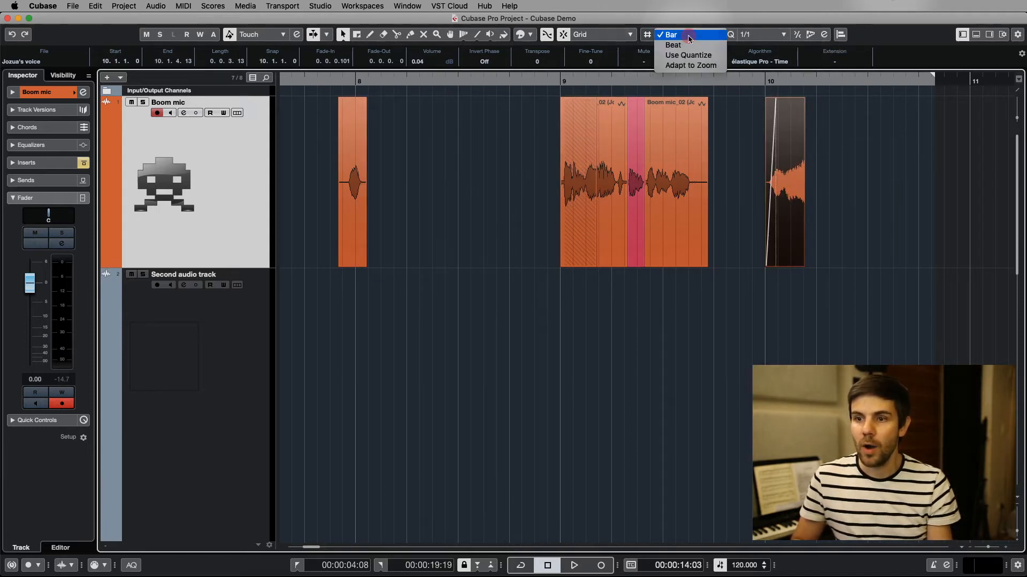
{"action": "left_click", "coordinate": [689, 55]}
{"action": "left_click", "coordinate": [692, 34]}
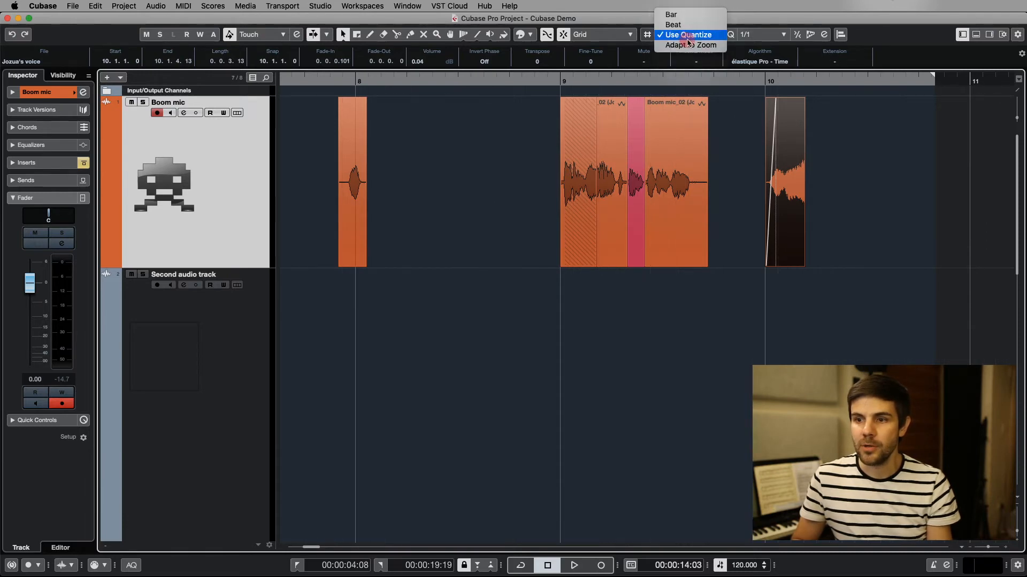
{"action": "left_click", "coordinate": [693, 26]}
{"action": "left_click", "coordinate": [766, 169]}
{"action": "left_click_drag", "start_coordinate": [770, 172], "coordinate": [849, 175]}
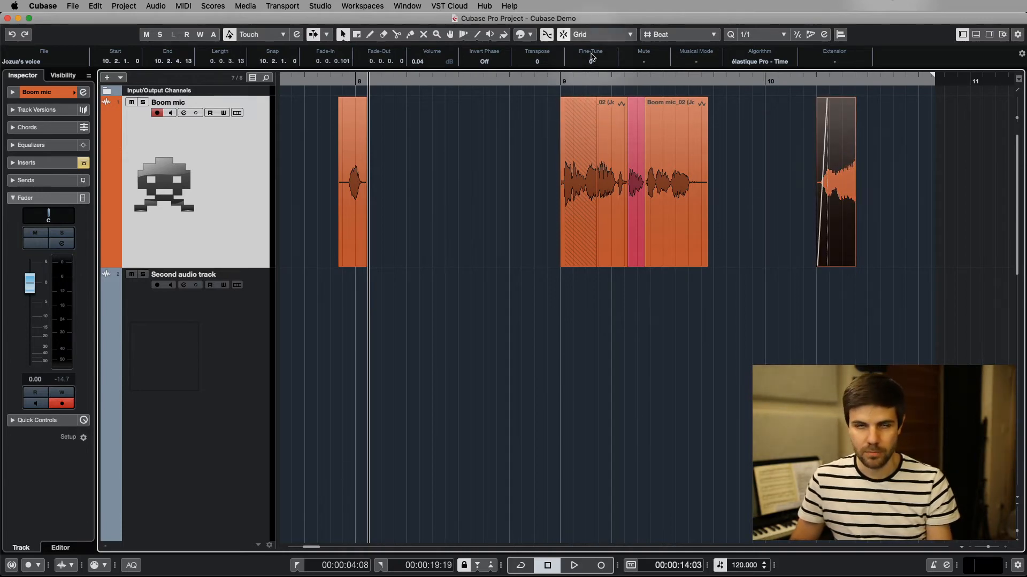
Switch the ruler display format back to Timecode
{"action": "left_click", "coordinate": [612, 34]}
{"action": "left_click", "coordinate": [613, 34]}
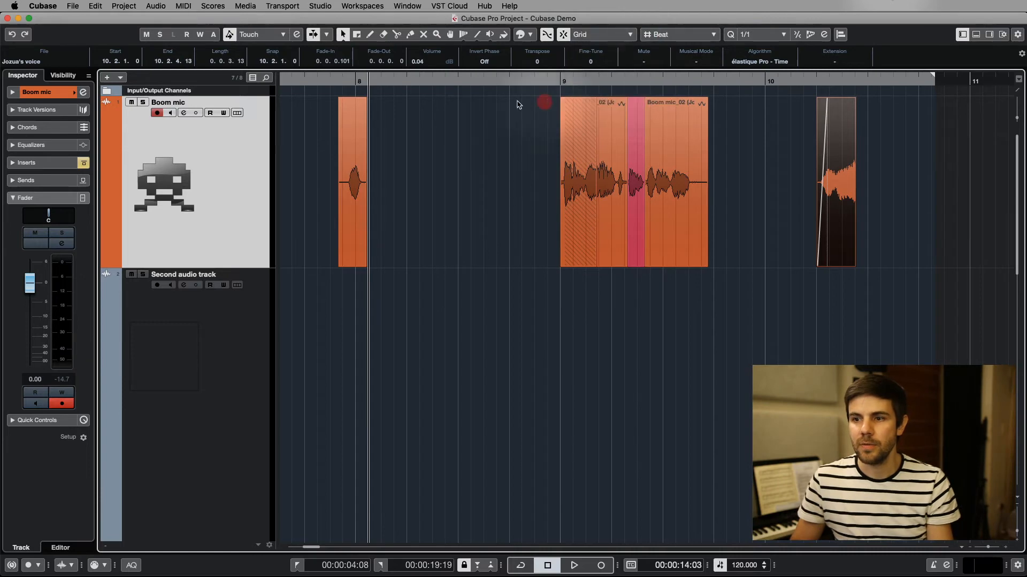
{"action": "right_click", "coordinate": [498, 79]}
{"action": "left_click", "coordinate": [540, 107]}
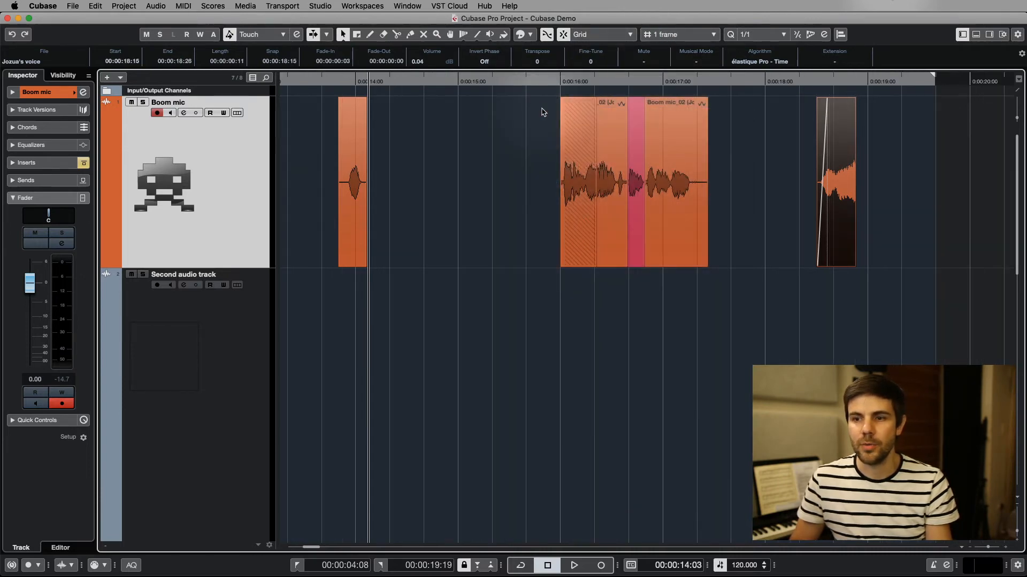
Delete the overlapping event at 0:00:16:00 and move the event directly after it to start at 0:00:14:28
{"action": "left_click", "coordinate": [577, 148]}
{"action": "key", "text": "Delete"}
{"action": "left_click_drag", "start_coordinate": [609, 192], "coordinate": [494, 189]}
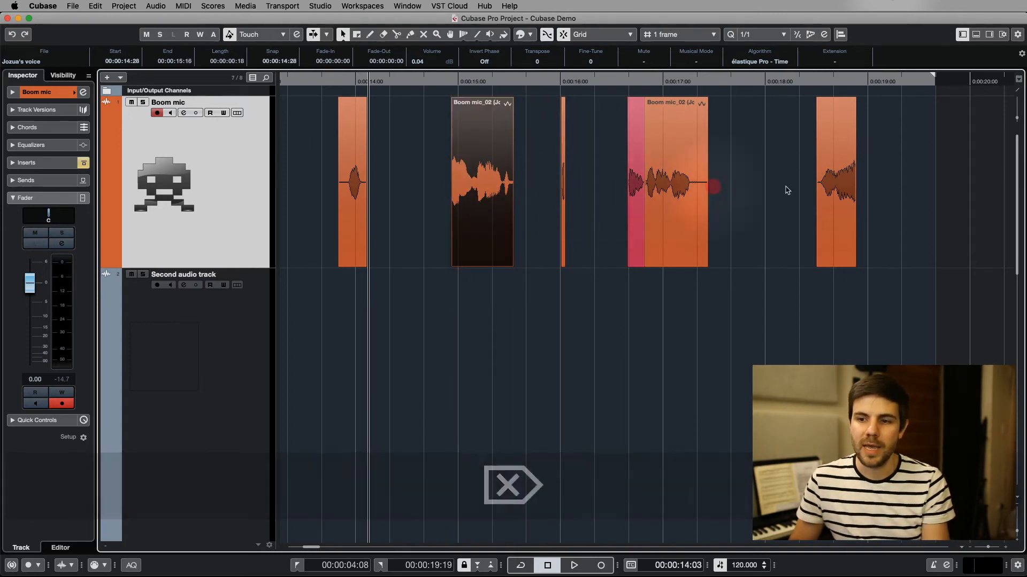
Delete all Boom mic events from 0:00:16:00 onward and extend the end of the event at 0:00:14:28 to 0:00:16:02
{"action": "left_click_drag", "start_coordinate": [928, 179], "coordinate": [556, 207]}
{"action": "key", "text": "Delete"}
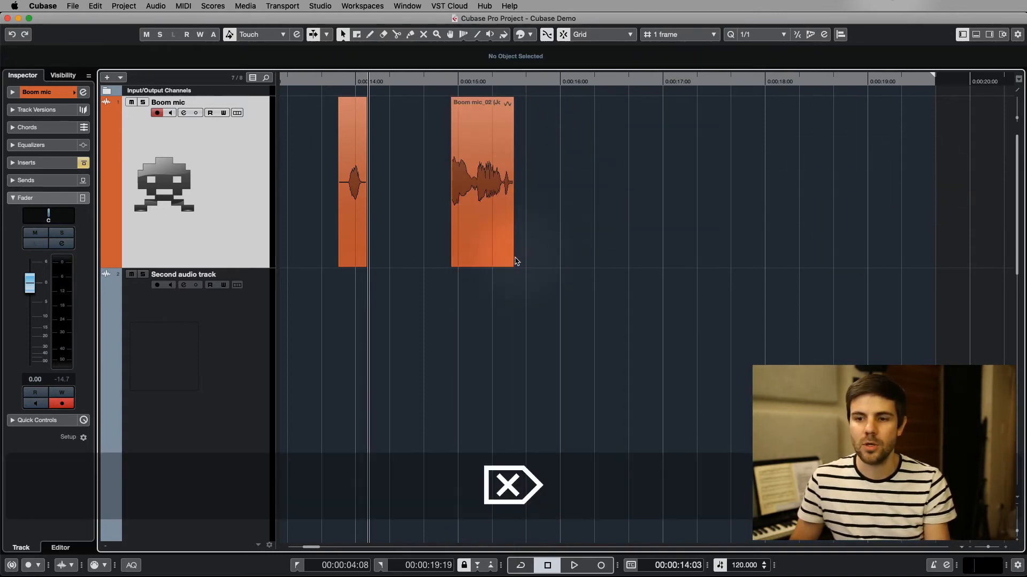
{"action": "left_click_drag", "start_coordinate": [516, 261], "coordinate": [569, 262]}
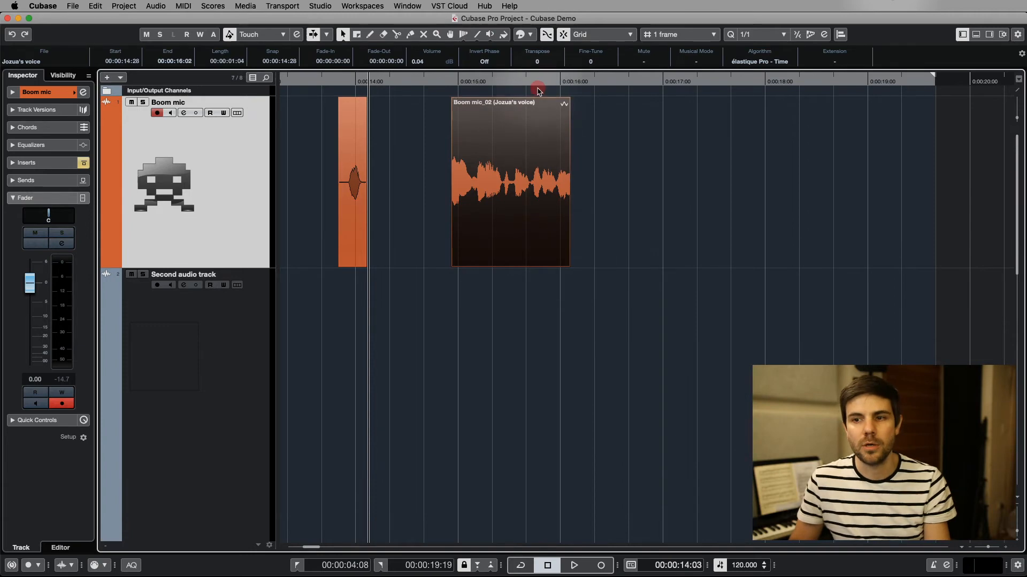
With the snap type set to Cursor, move the second Boom mic event to start at the project cursor placed at 0:00:14:16
{"action": "left_click", "coordinate": [586, 35]}
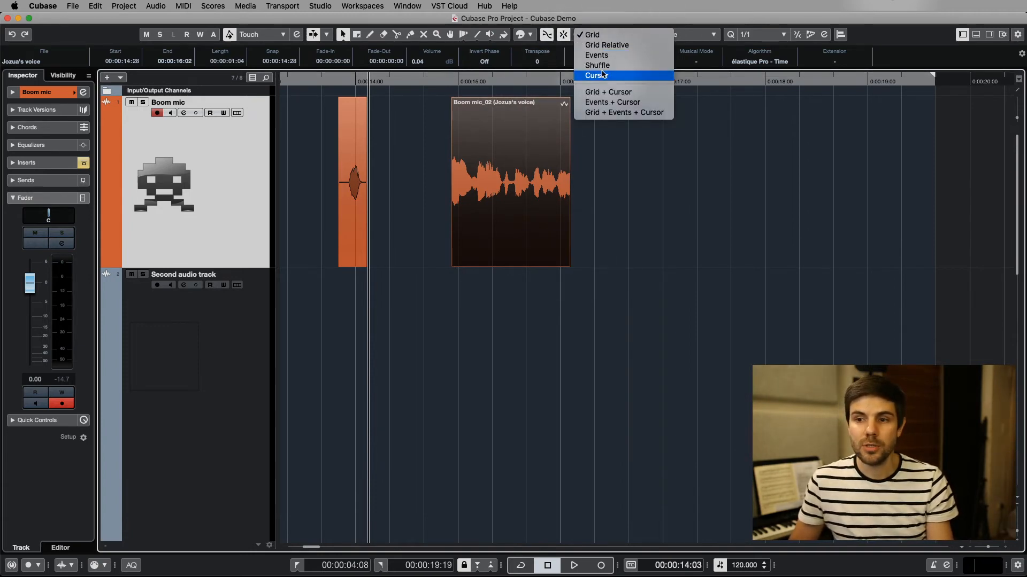
{"action": "left_click", "coordinate": [421, 141]}
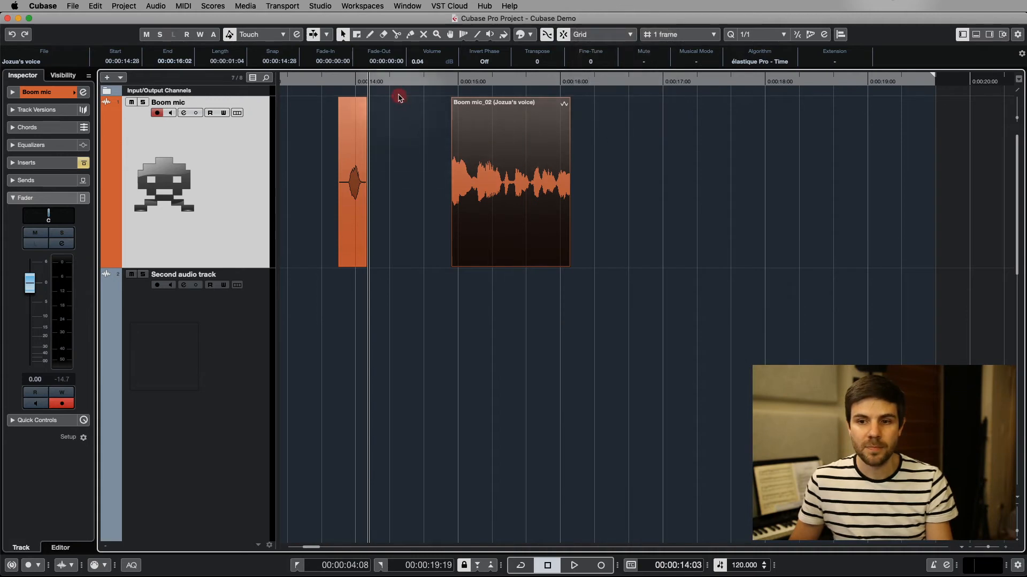
{"action": "scroll", "coordinate": [399, 95], "scroll_direction": "up", "scroll_amount": 5}
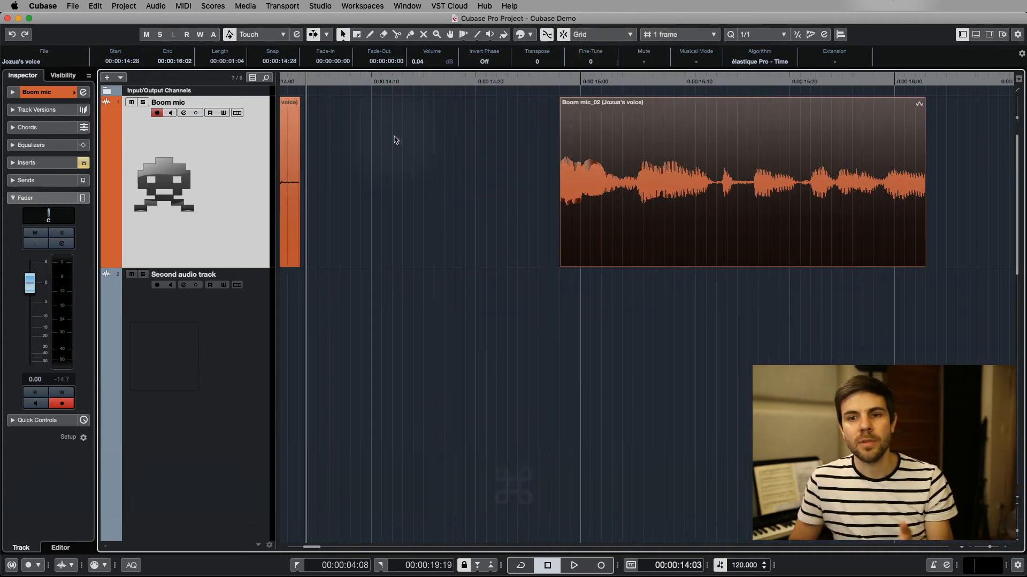
{"action": "left_click_drag", "start_coordinate": [331, 81], "coordinate": [428, 84]}
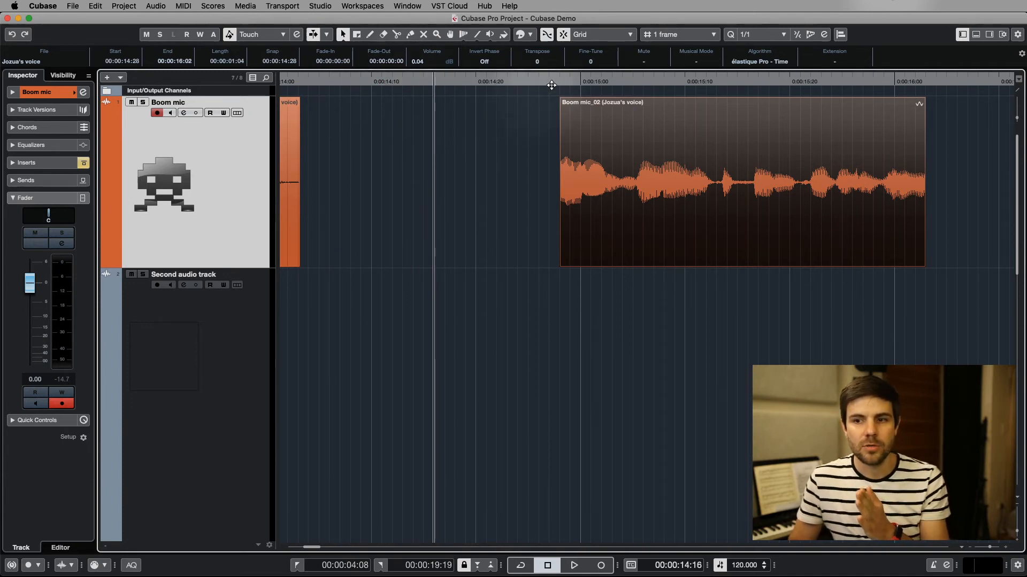
{"action": "left_click", "coordinate": [613, 34]}
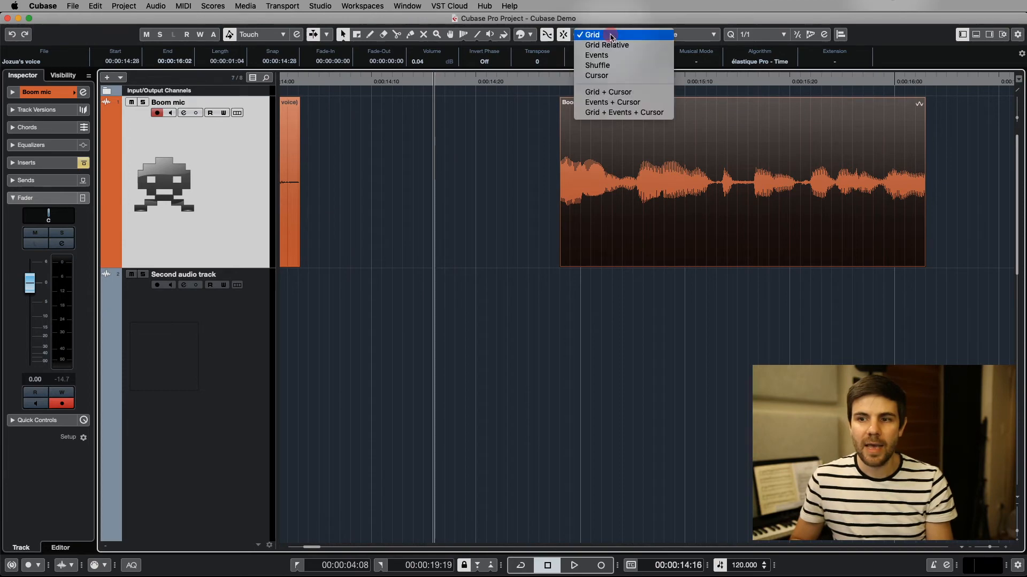
{"action": "left_click", "coordinate": [617, 72]}
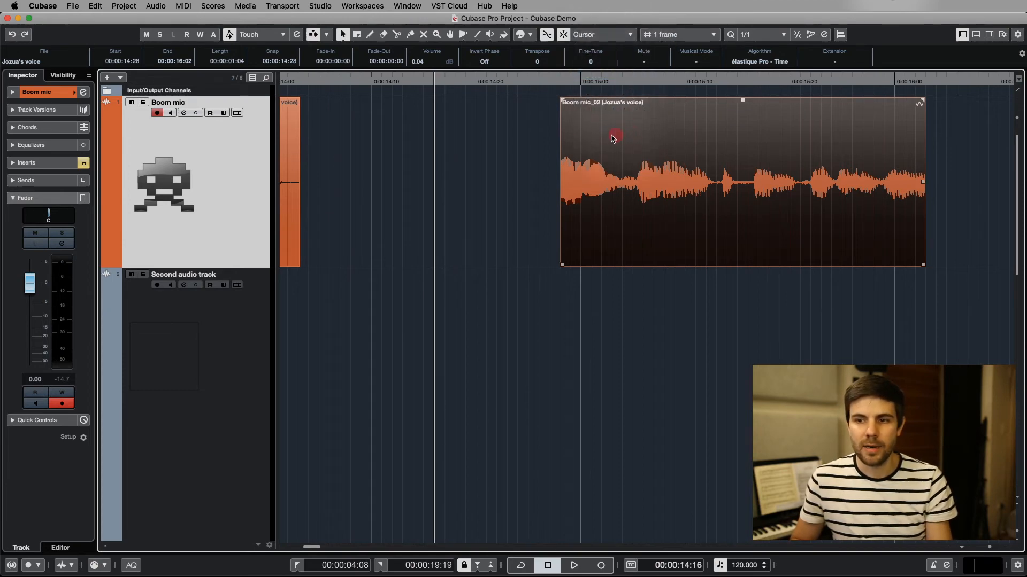
{"action": "left_click_drag", "start_coordinate": [614, 133], "coordinate": [499, 133]}
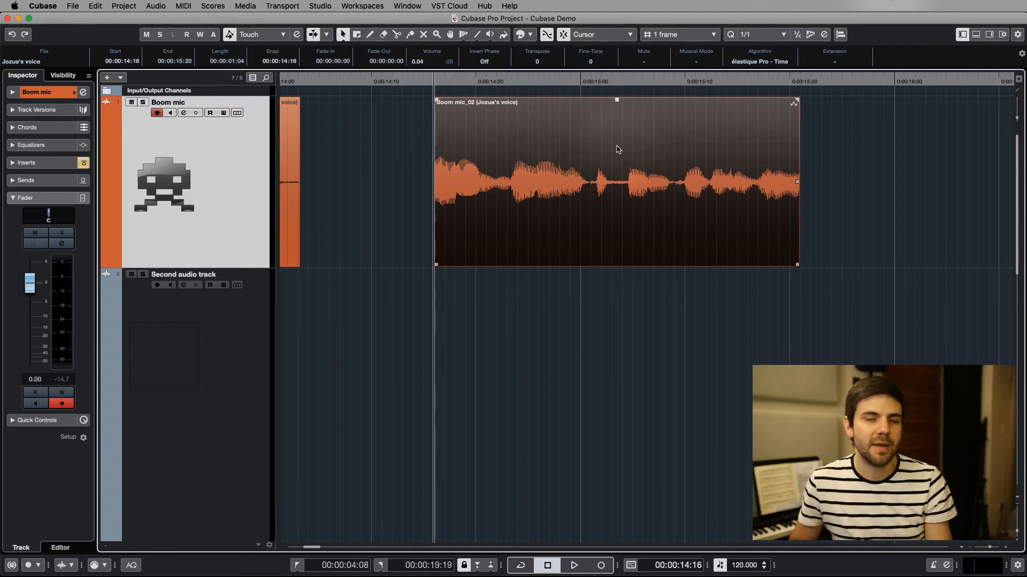
Set the snap type to Events and move the short Boom mic event to the Second audio track, aligned with the longer event's start
{"action": "left_click", "coordinate": [595, 34]}
{"action": "scroll", "coordinate": [595, 27], "scroll_direction": "up", "scroll_amount": 2}
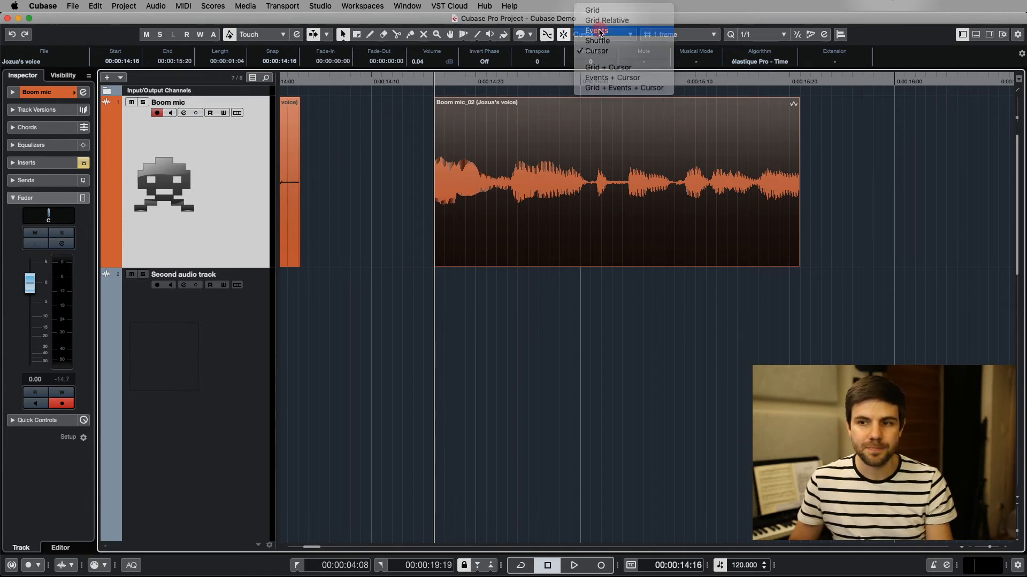
{"action": "left_click", "coordinate": [599, 31]}
{"action": "scroll", "coordinate": [460, 210], "scroll_direction": "down", "scroll_amount": 2}
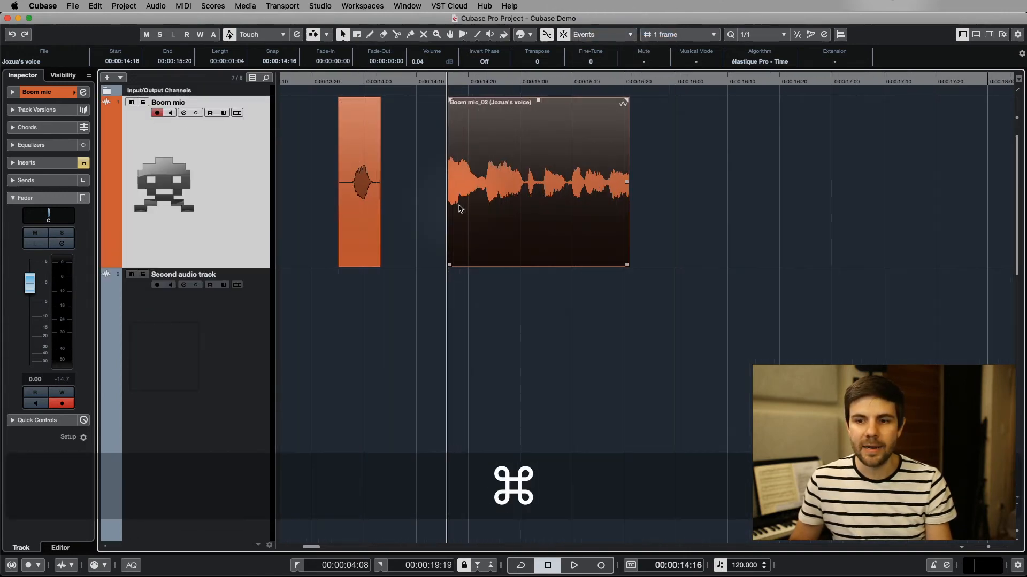
{"action": "left_click_drag", "start_coordinate": [355, 183], "coordinate": [478, 337]}
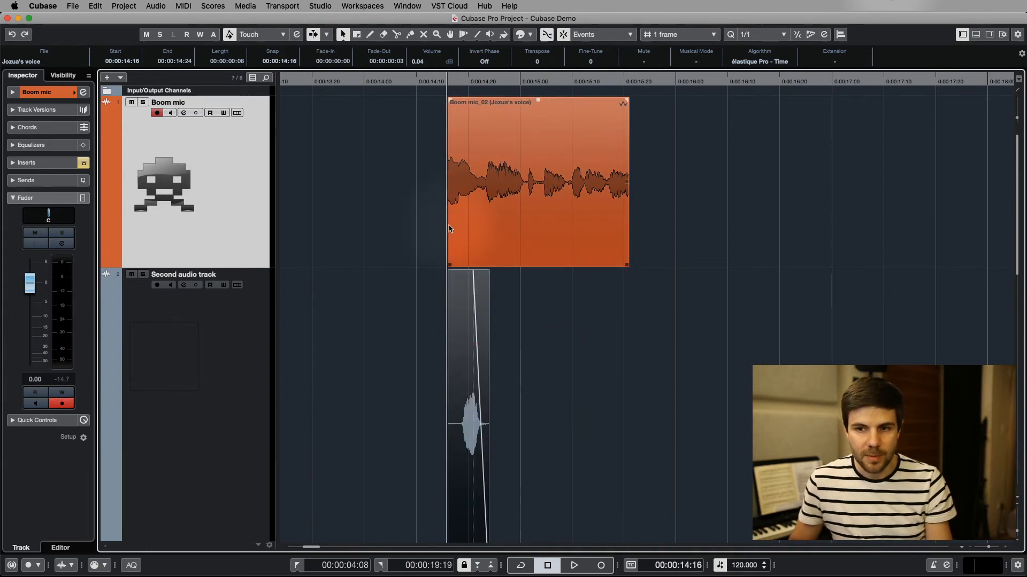
Move the event on the Second audio track to start at 0:00:14:21 and turn Snap off
{"action": "scroll", "coordinate": [455, 233], "scroll_direction": "up", "scroll_amount": 4}
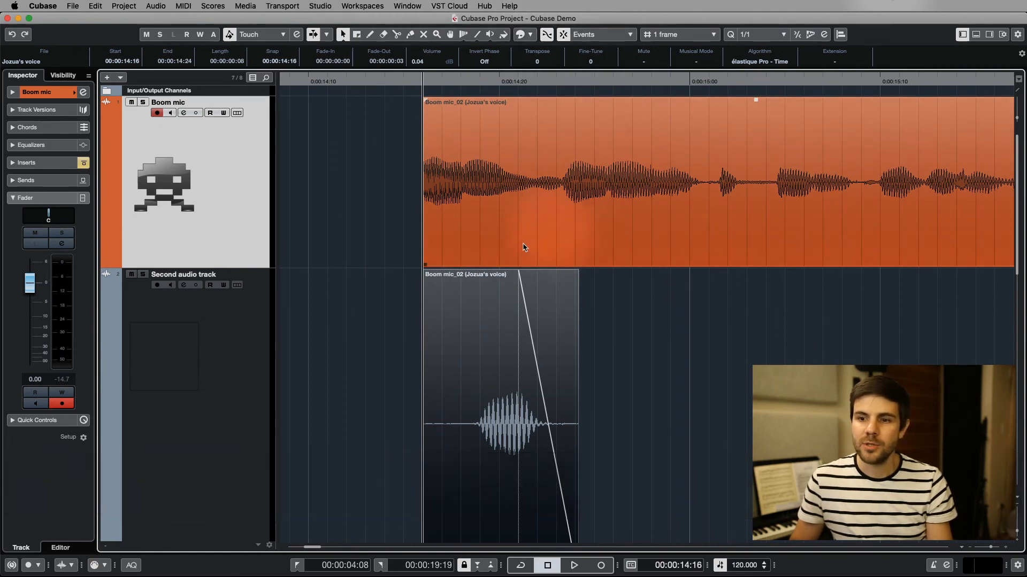
{"action": "left_click_drag", "start_coordinate": [470, 332], "coordinate": [566, 322]}
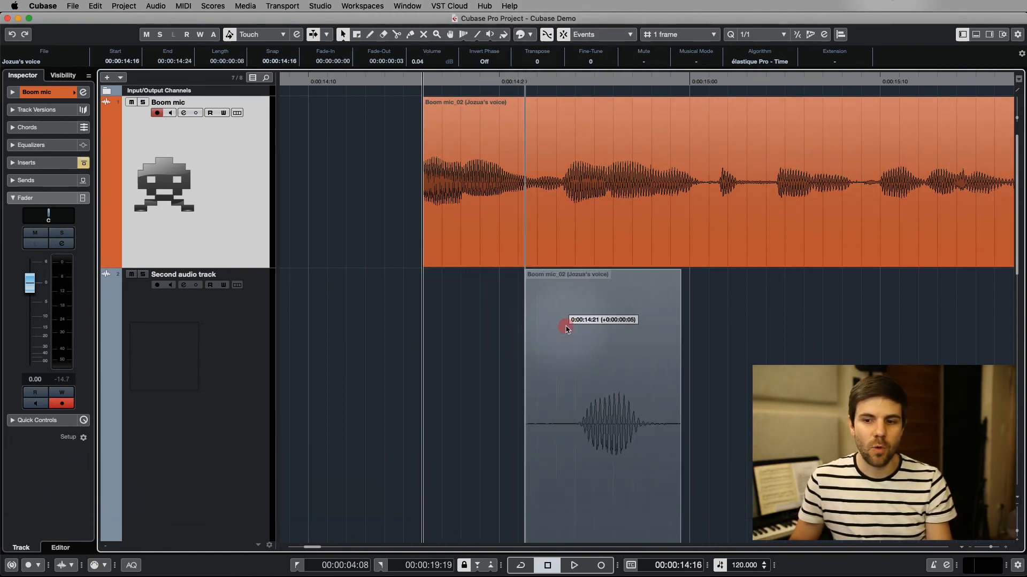
{"action": "left_click", "coordinate": [590, 34]}
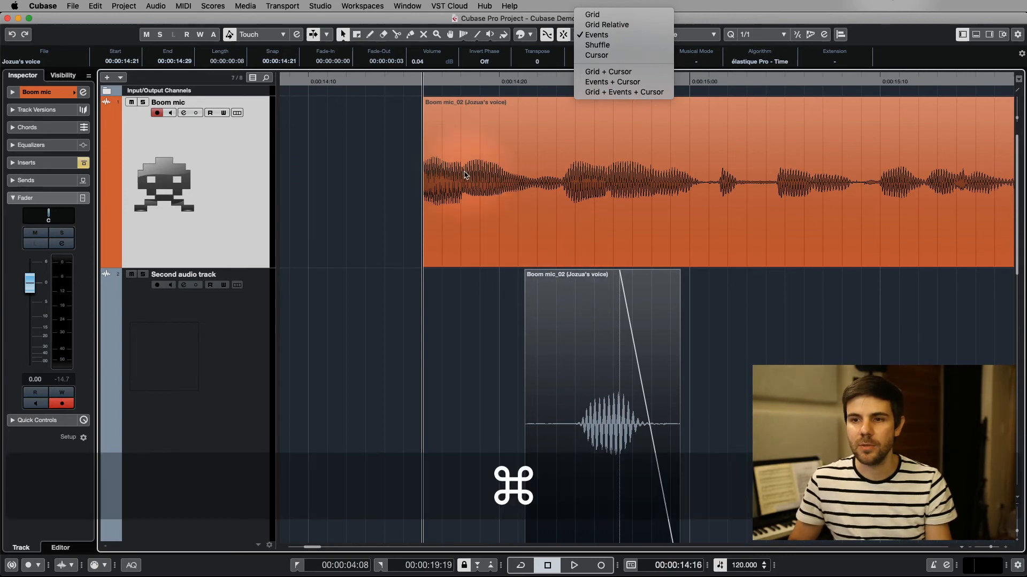
{"action": "left_click", "coordinate": [556, 196]}
{"action": "left_click", "coordinate": [563, 35]}
{"action": "left_click", "coordinate": [564, 36]}
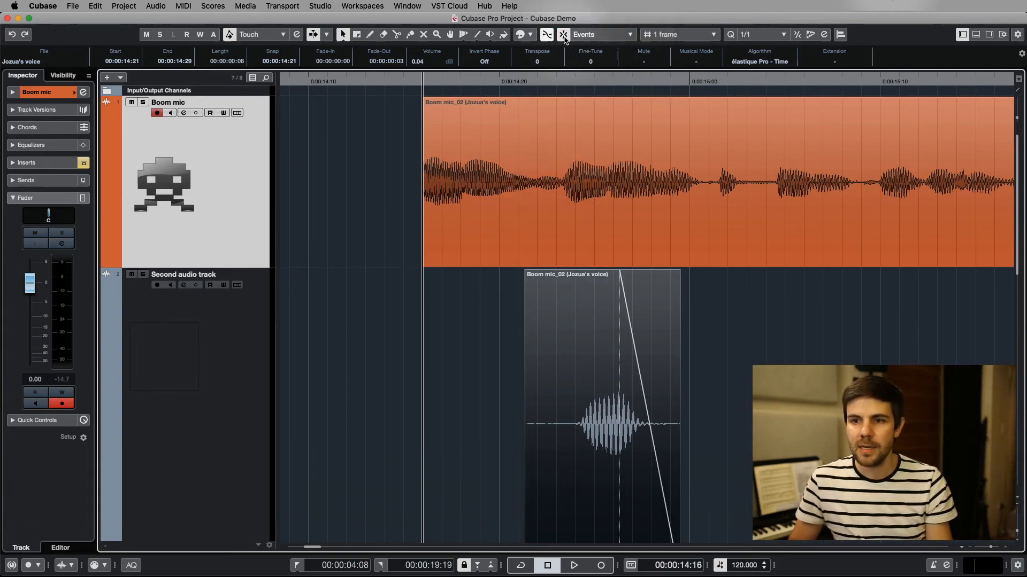
Reduce the height of the Second audio track and delete the empty Audio 01 and Audio 02 tracks
{"action": "scroll", "coordinate": [591, 424], "scroll_direction": "down", "scroll_amount": 8}
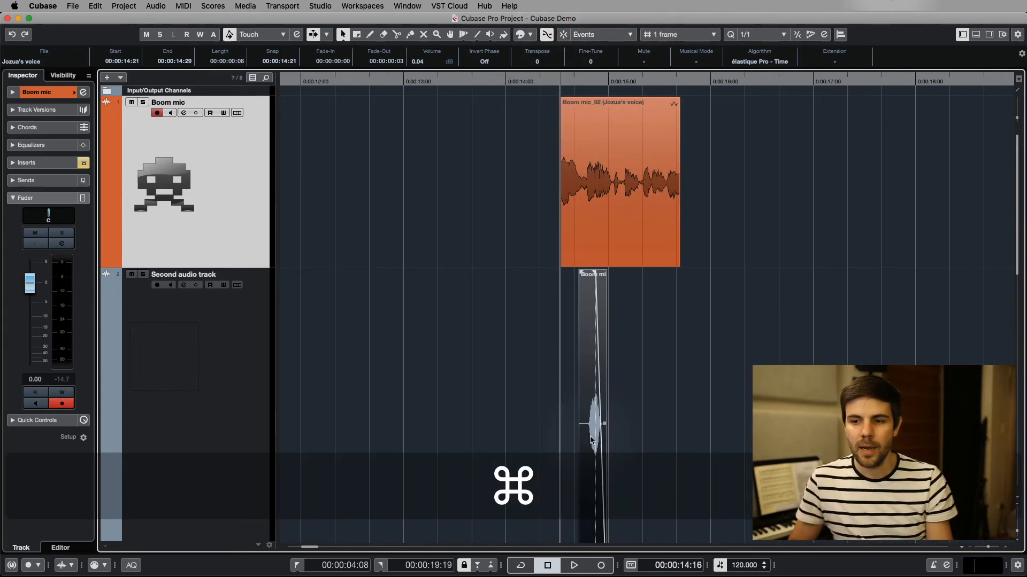
{"action": "scroll", "coordinate": [208, 460], "scroll_direction": "down", "scroll_amount": 5}
{"action": "left_click_drag", "start_coordinate": [244, 387], "coordinate": [256, 165]}
{"action": "left_click", "coordinate": [229, 328]}
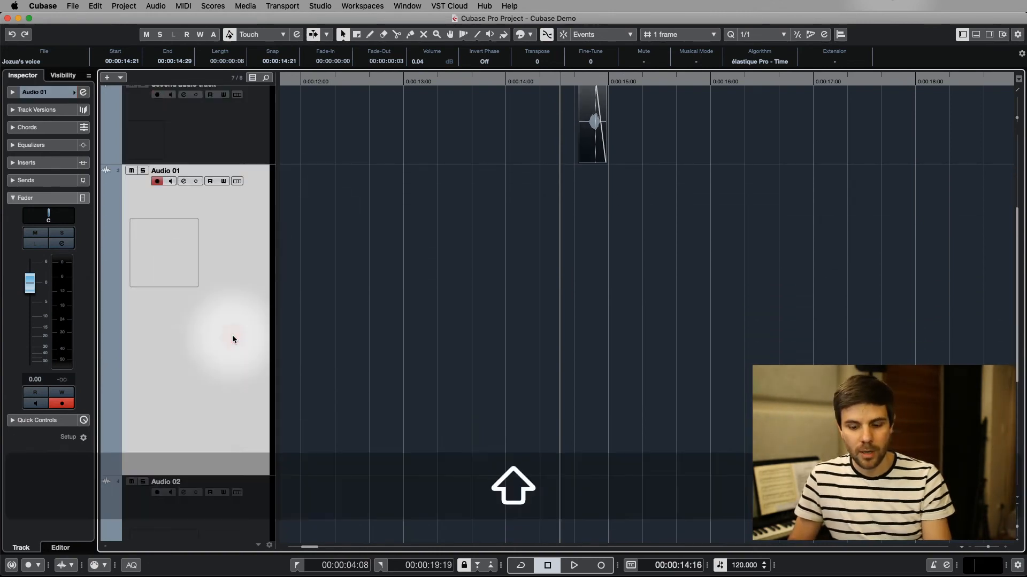
{"action": "key", "text": "shift+Delete"}
{"action": "left_click", "coordinate": [229, 359]}
{"action": "key", "text": "shift+Delete"}
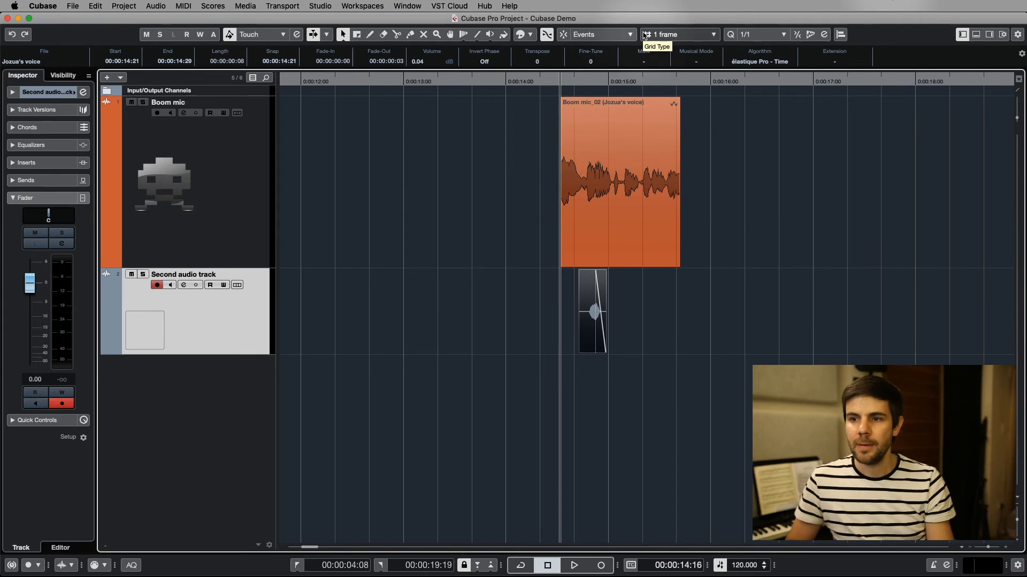
Set the snap type to Grid
{"action": "left_click", "coordinate": [611, 35]}
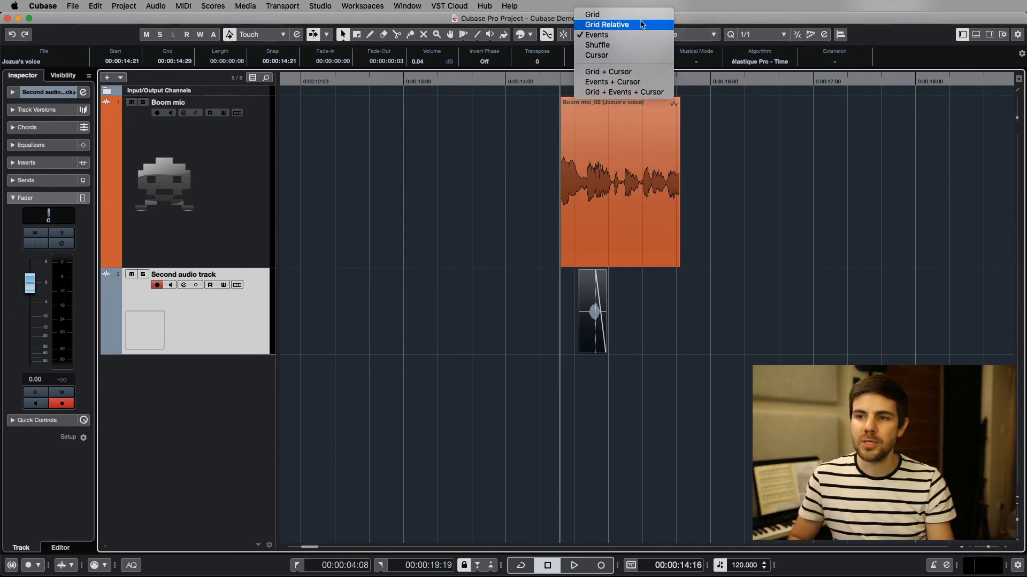
{"action": "left_click", "coordinate": [622, 16]}
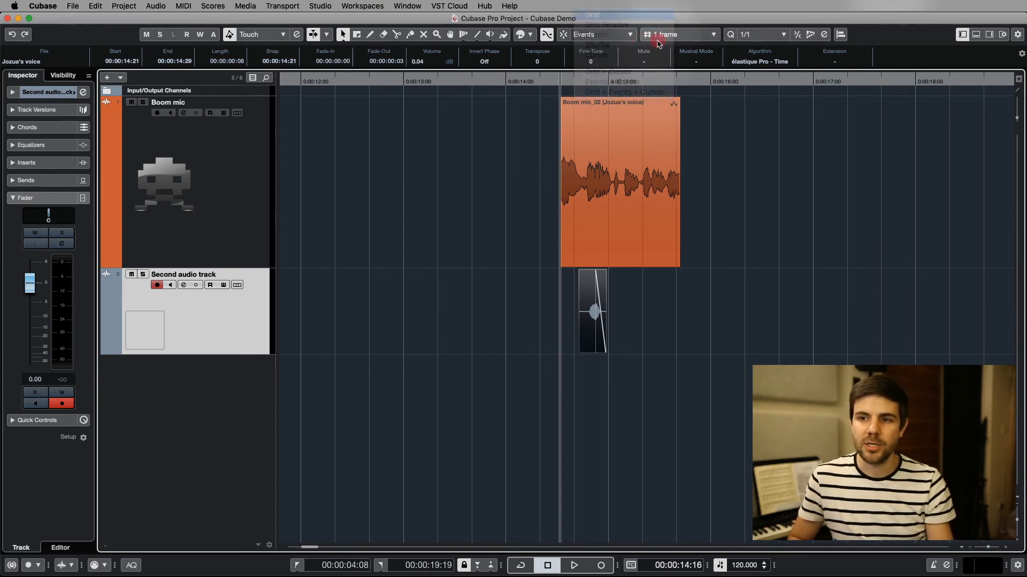
Examine the available grid type values and the Audio Alignment controls without changing any setting
{"action": "left_click", "coordinate": [677, 35]}
{"action": "left_click", "coordinate": [620, 11]}
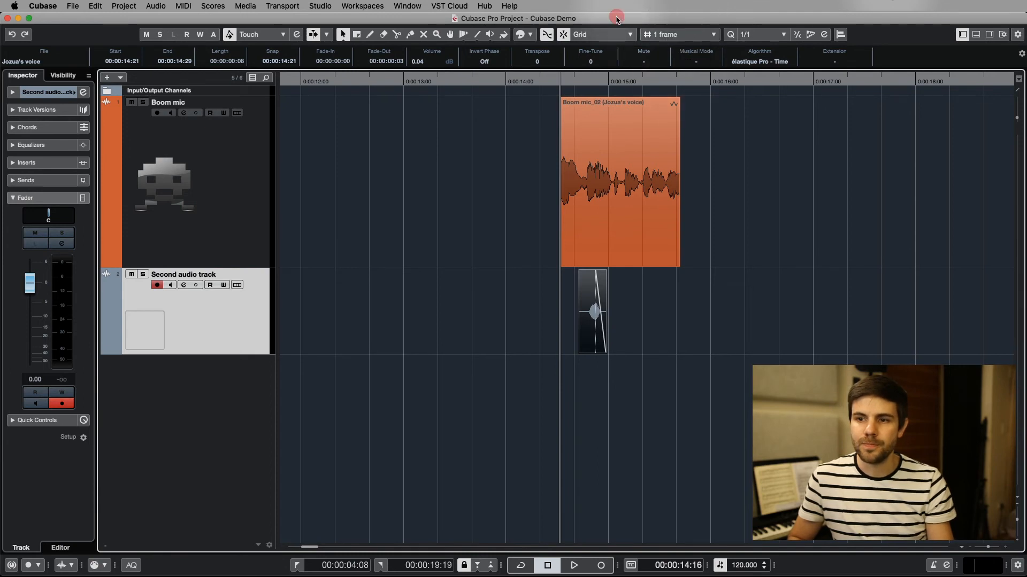
{"action": "left_click", "coordinate": [697, 35]}
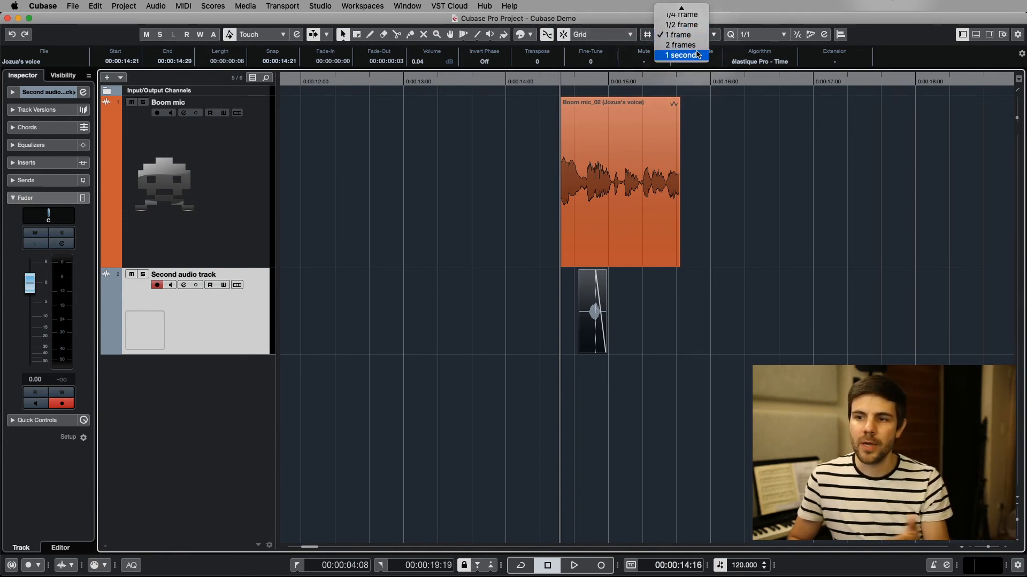
{"action": "left_click", "coordinate": [585, 15]}
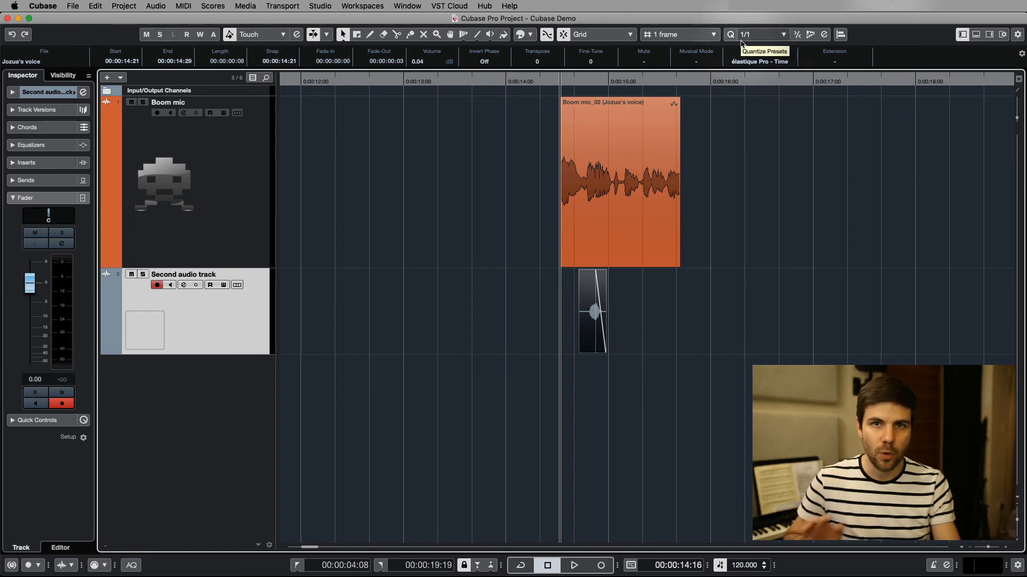
{"action": "left_click", "coordinate": [840, 35]}
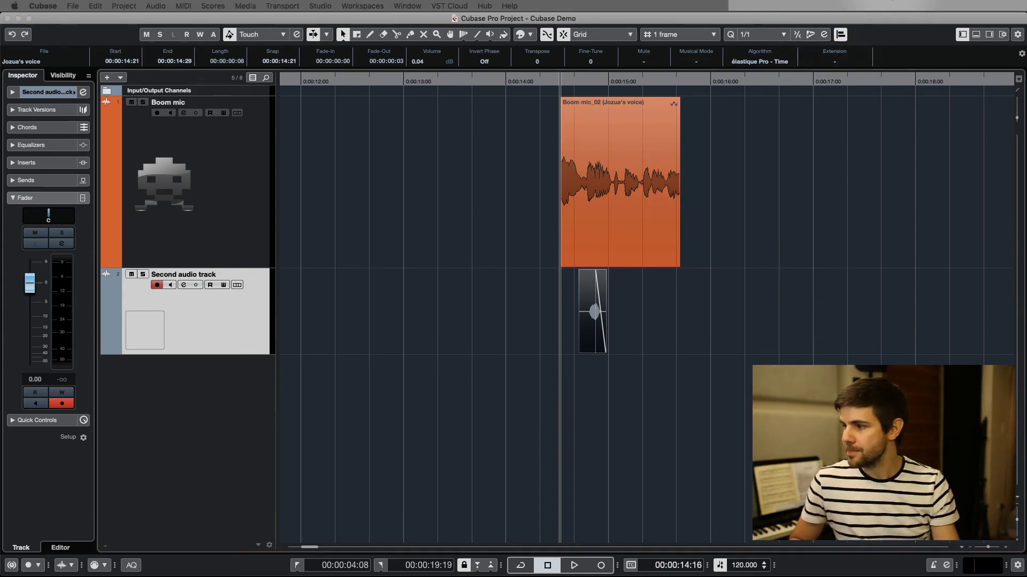
{"action": "left_click_drag", "start_coordinate": [346, 196], "coordinate": [359, 165]}
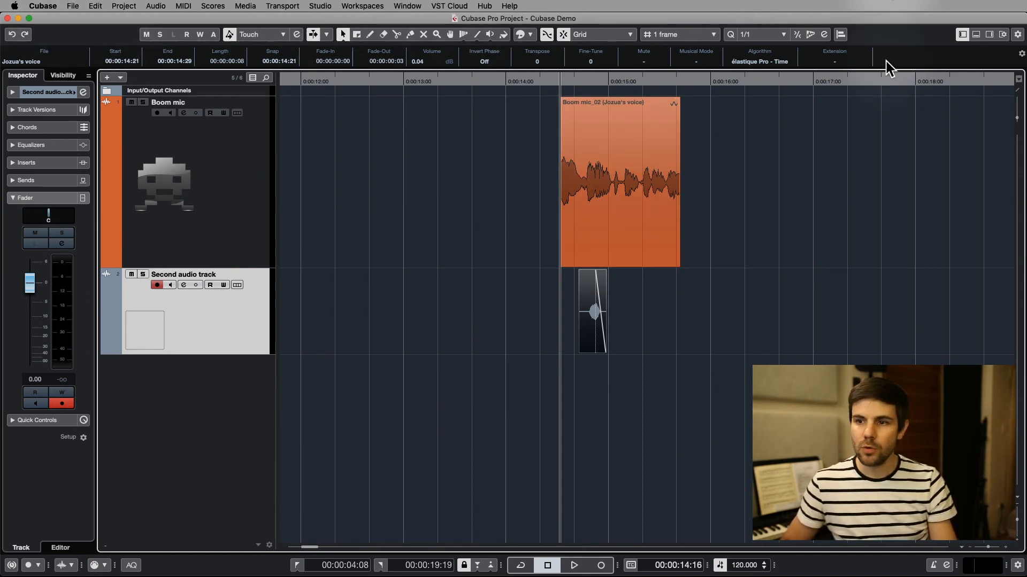
Examine which project window toolbar elements can be shown or hidden, along with the Colorize palette, without changing anything
{"action": "right_click", "coordinate": [1005, 33]}
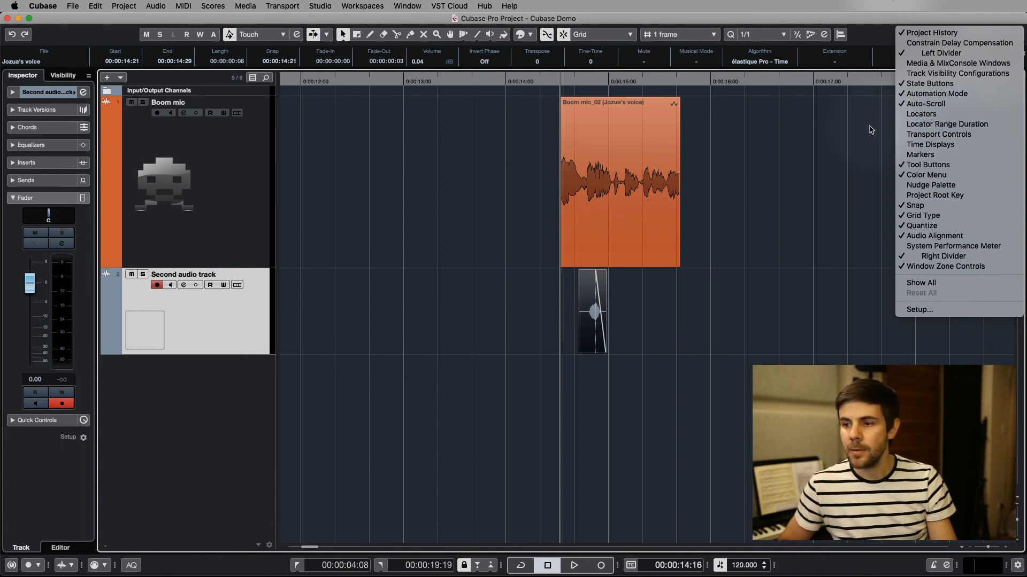
{"action": "left_click", "coordinate": [801, 156]}
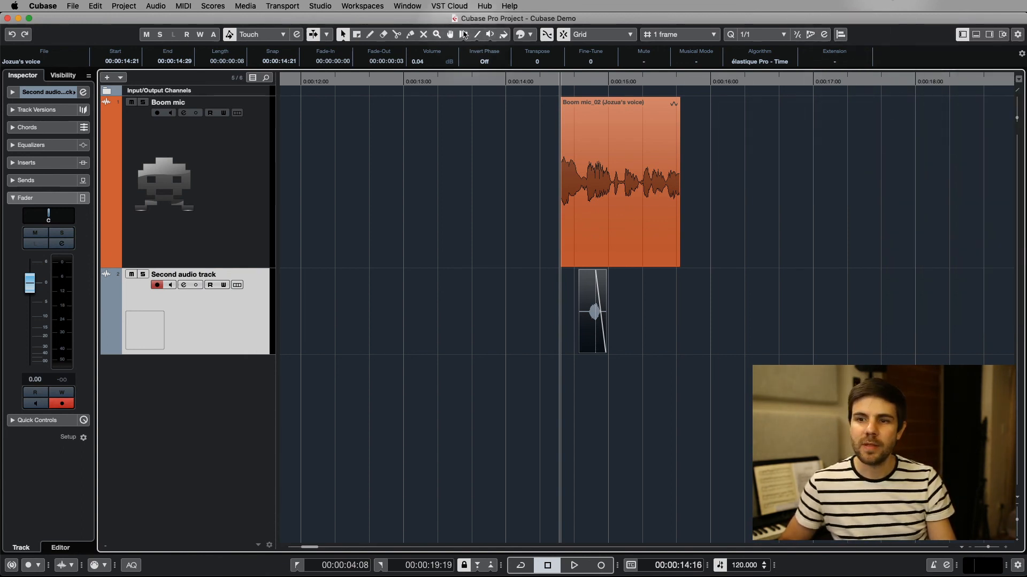
{"action": "left_click", "coordinate": [531, 35]}
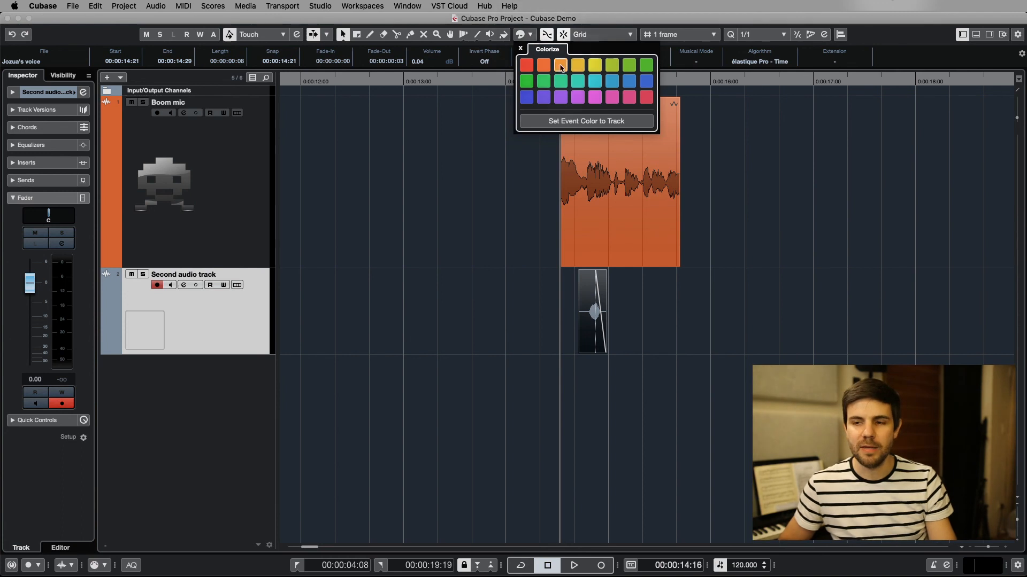
{"action": "left_click", "coordinate": [466, 107]}
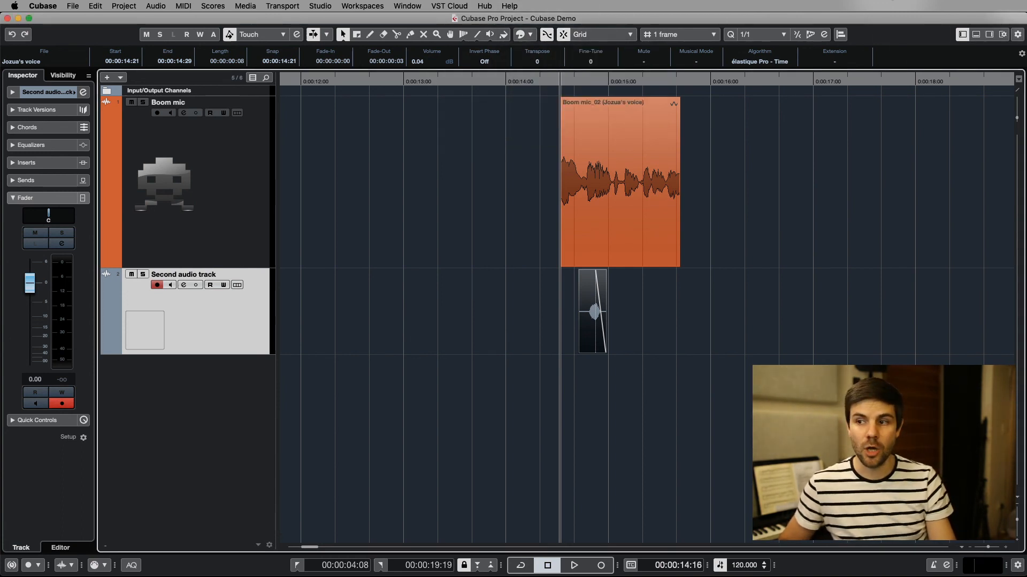
{"action": "left_click", "coordinate": [1019, 37]}
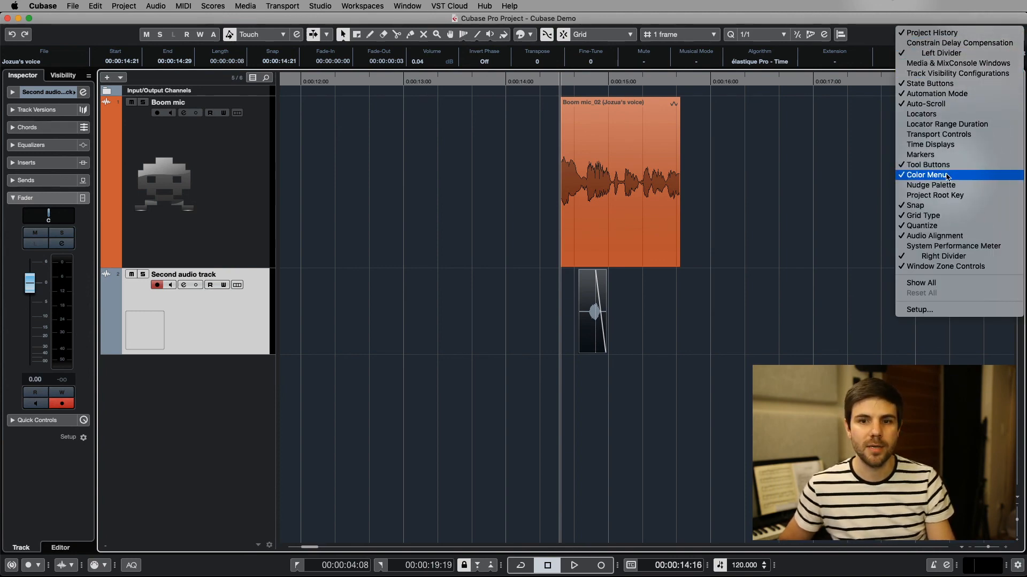
{"action": "left_click", "coordinate": [750, 173]}
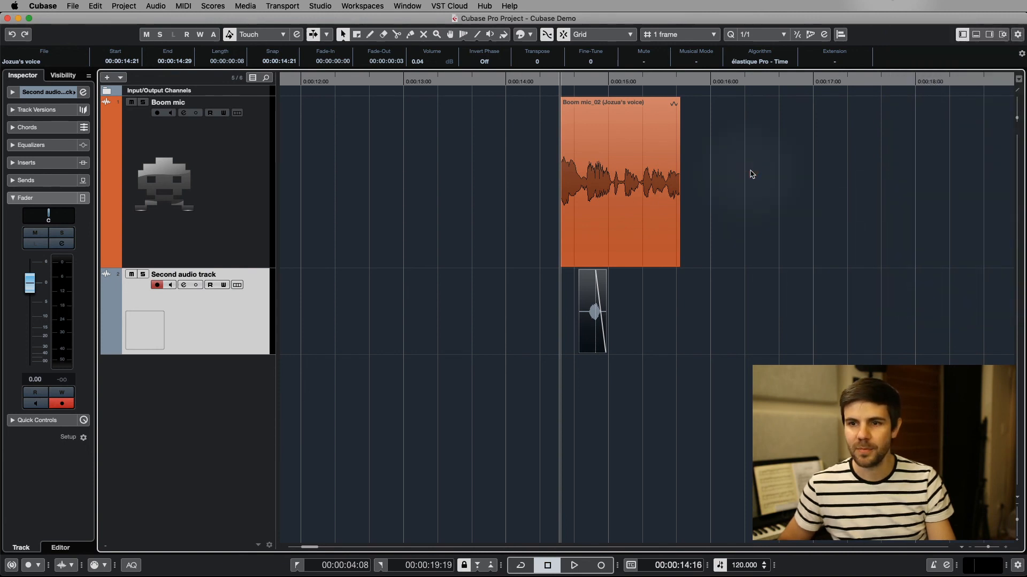